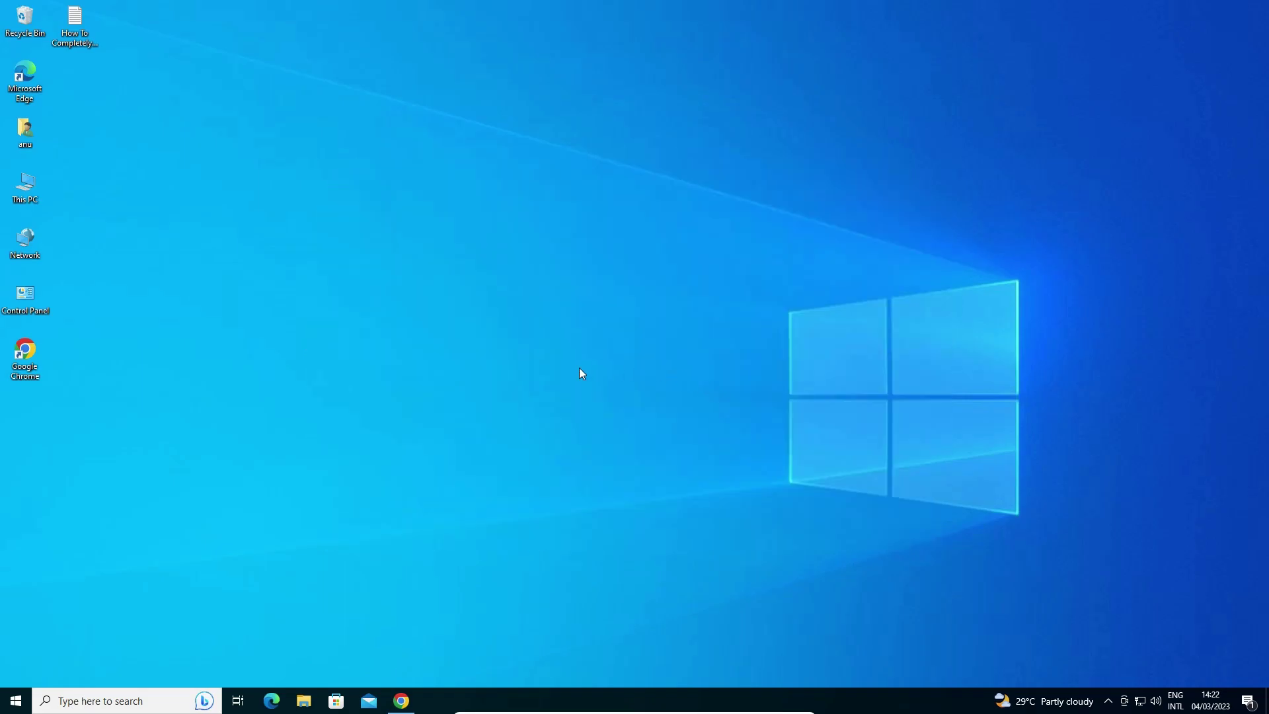
Restore Chrome showing the Google results for the HP Laser 108a printer driver search
left_click(401, 701)
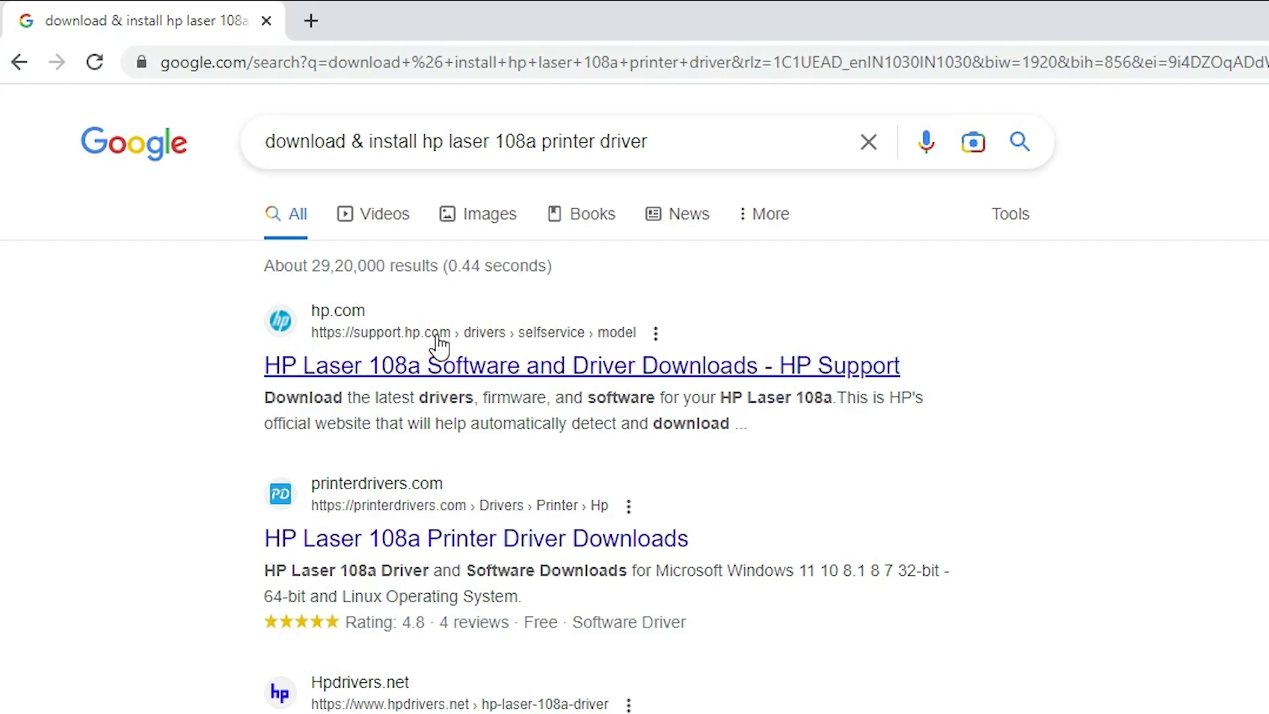
Open the HP Support result in a new tab, download the full drivers installer, and view downloads
right_click(368, 369)
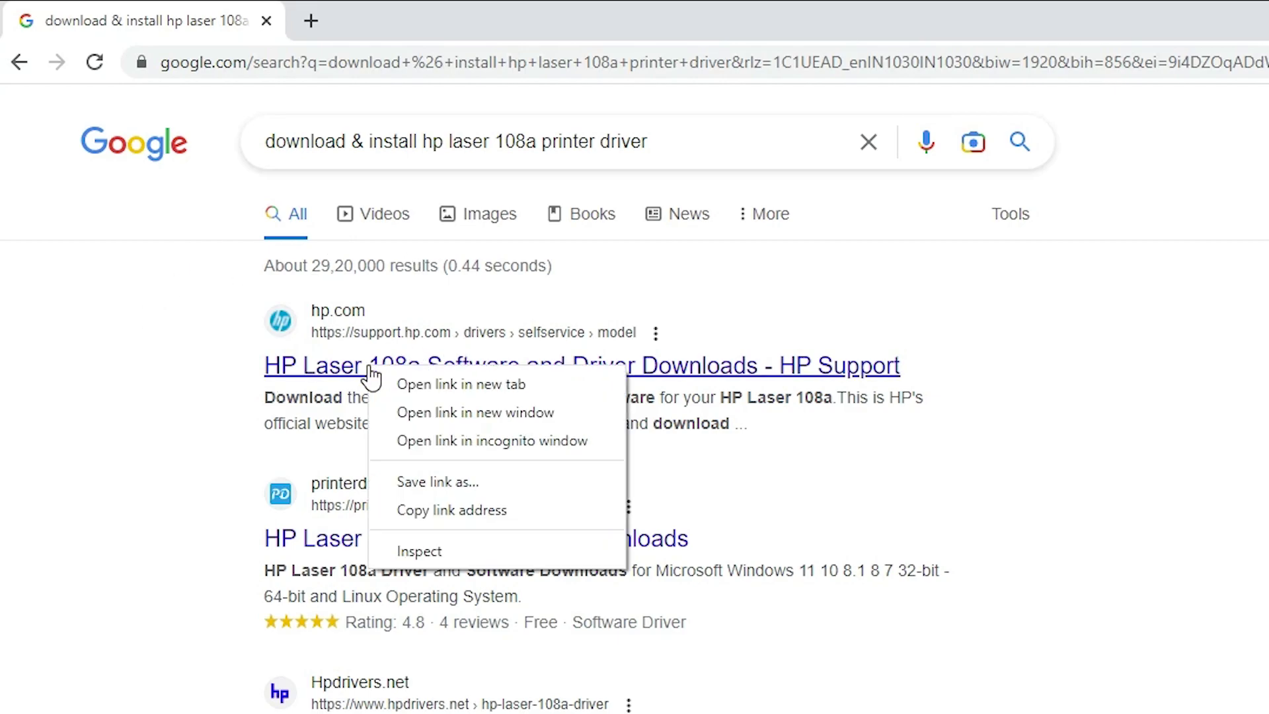
left_click(441, 384)
key("ctrl+Tab")
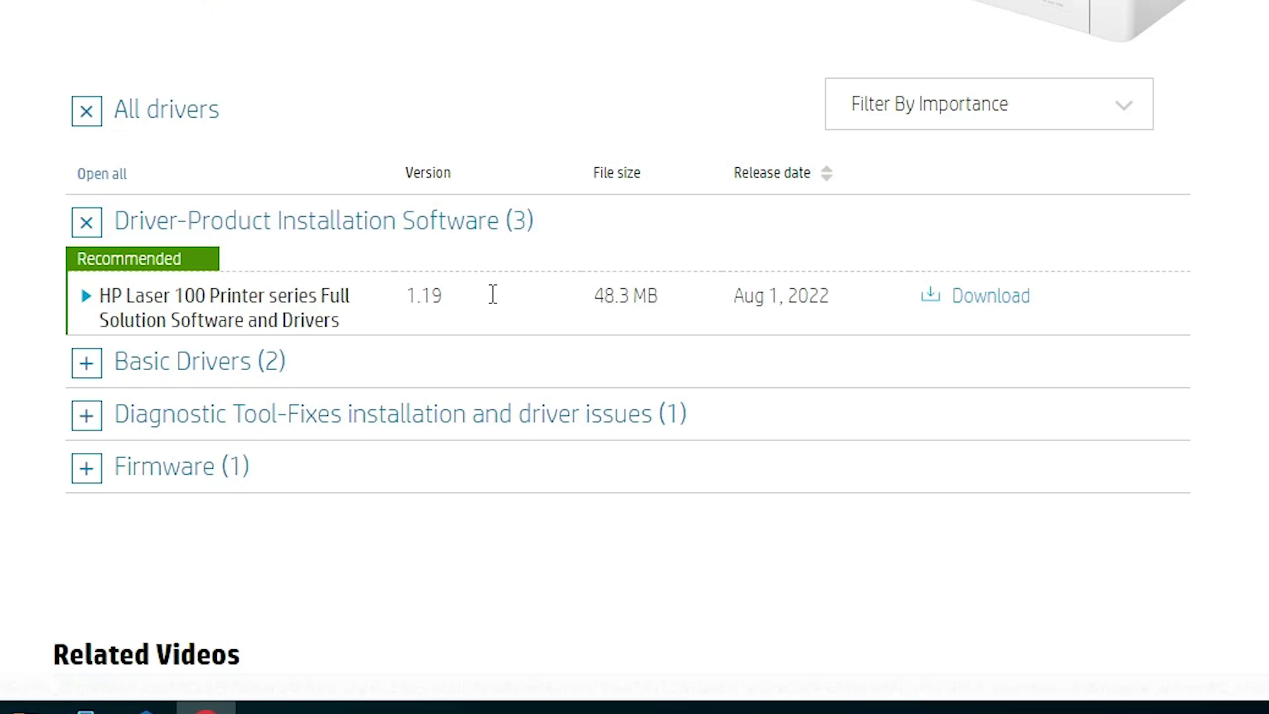
left_click(1010, 311)
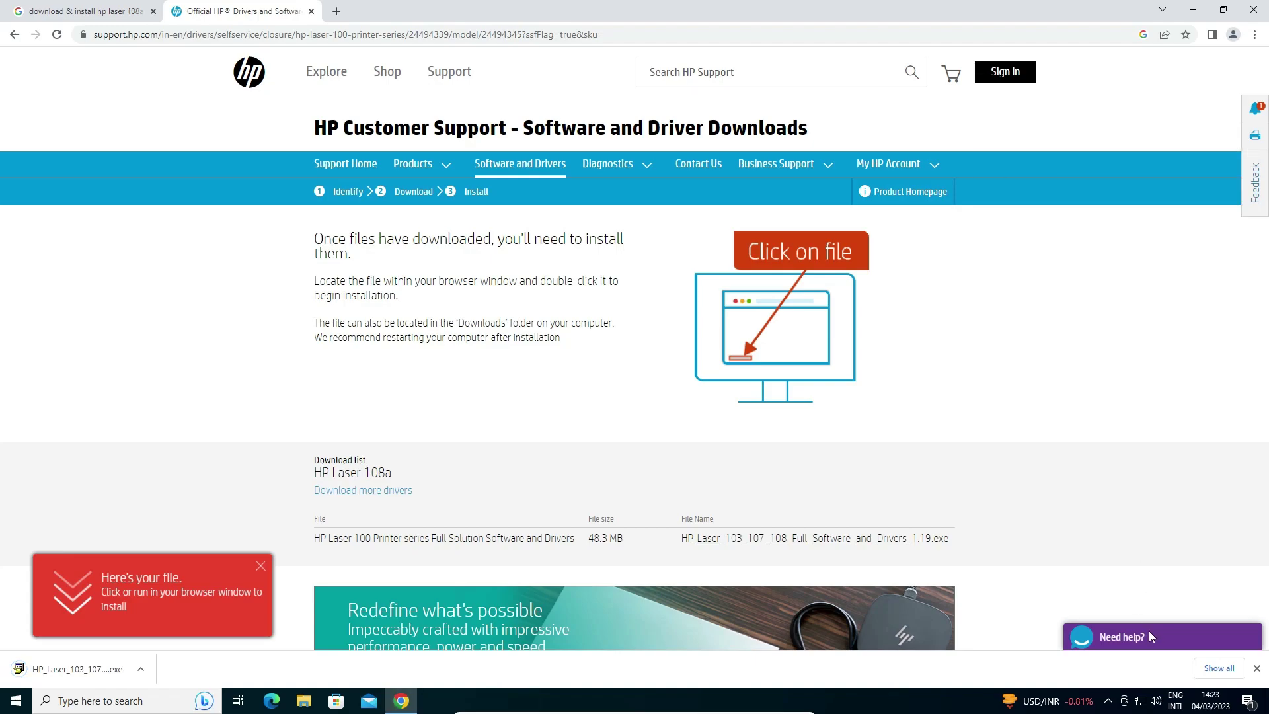
left_click(1218, 669)
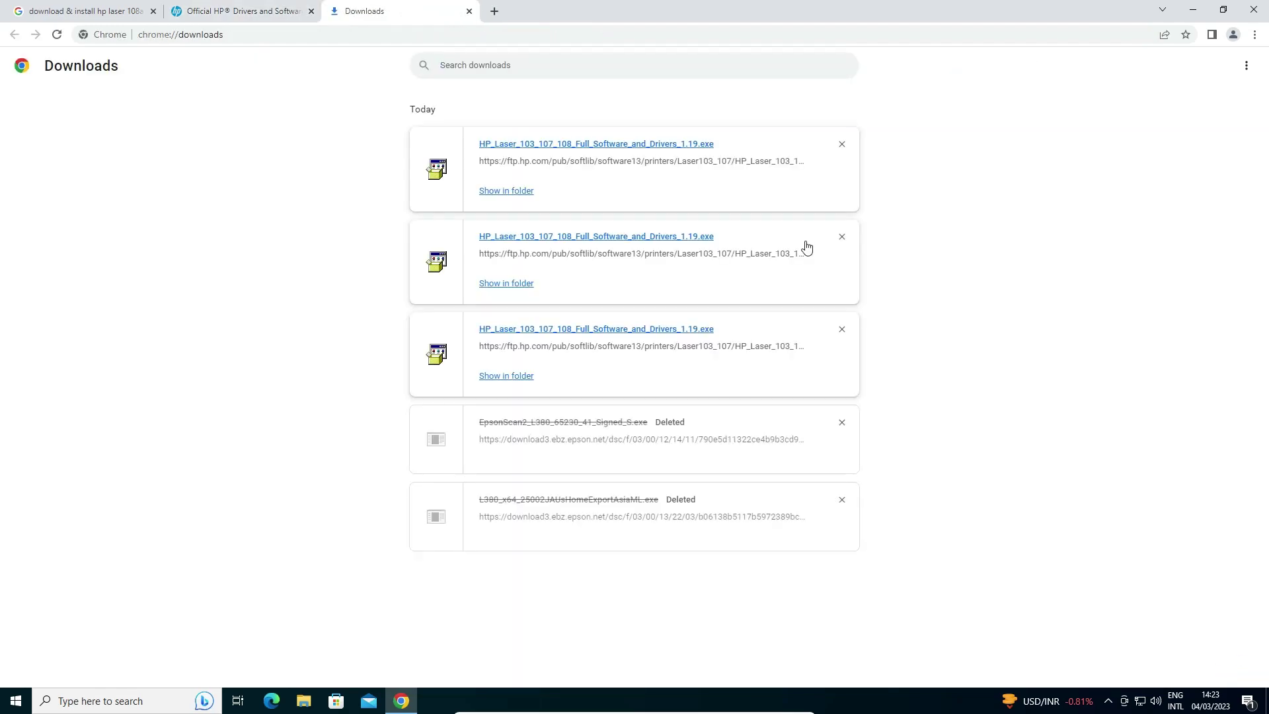
Move HP_Laser_103_107_108_Full_Software_and_Drivers_1.19.exe from Downloads onto the desktop and close Explorer
left_click(531, 193)
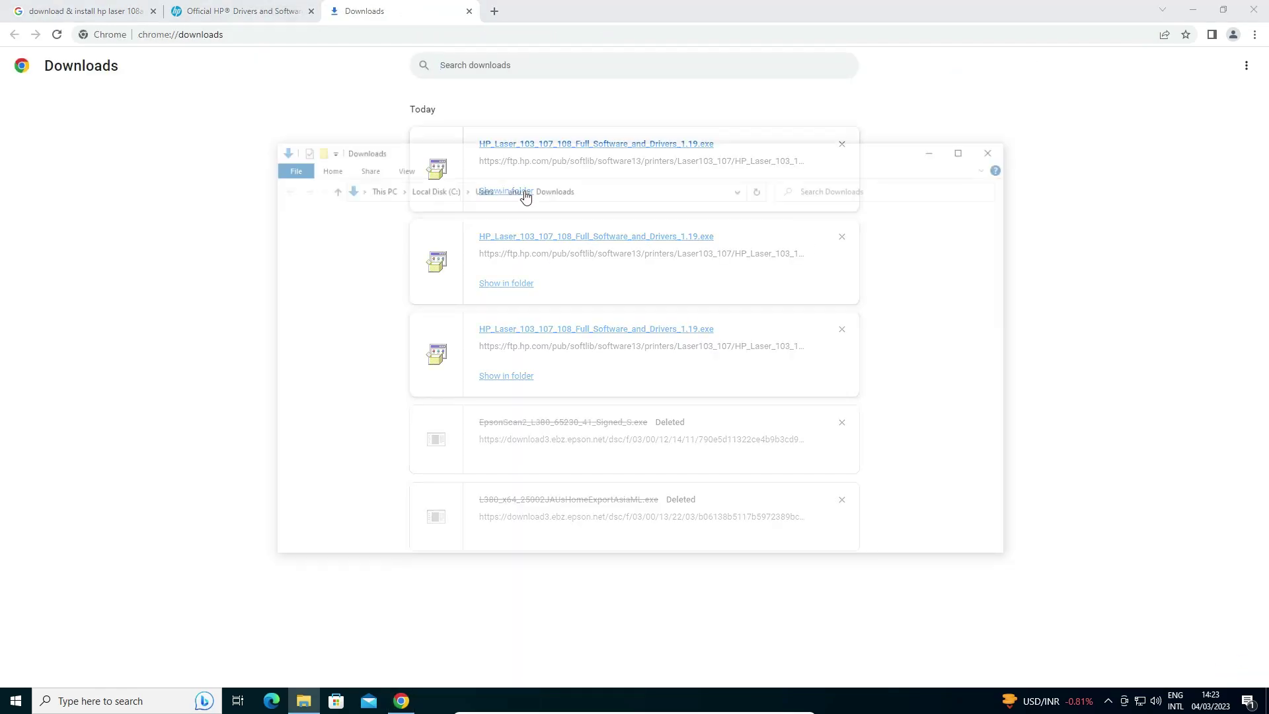
left_click(1192, 9)
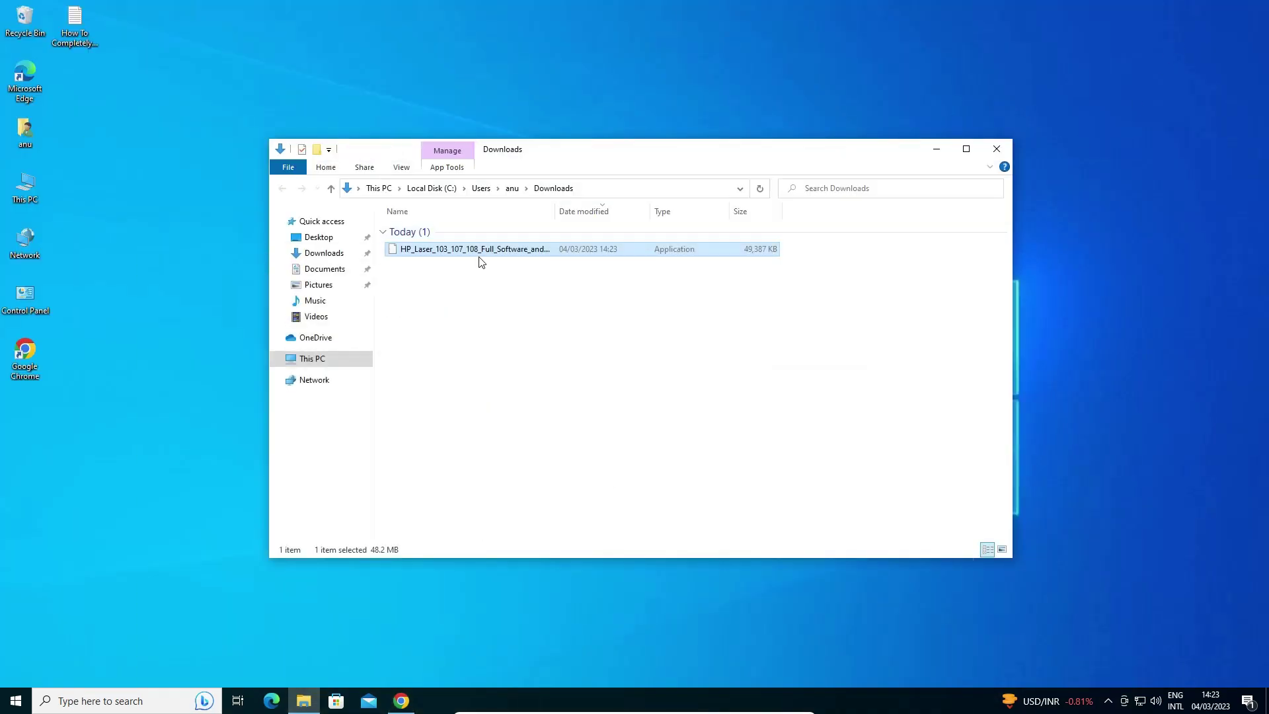
left_click_drag(344, 299, 66, 430)
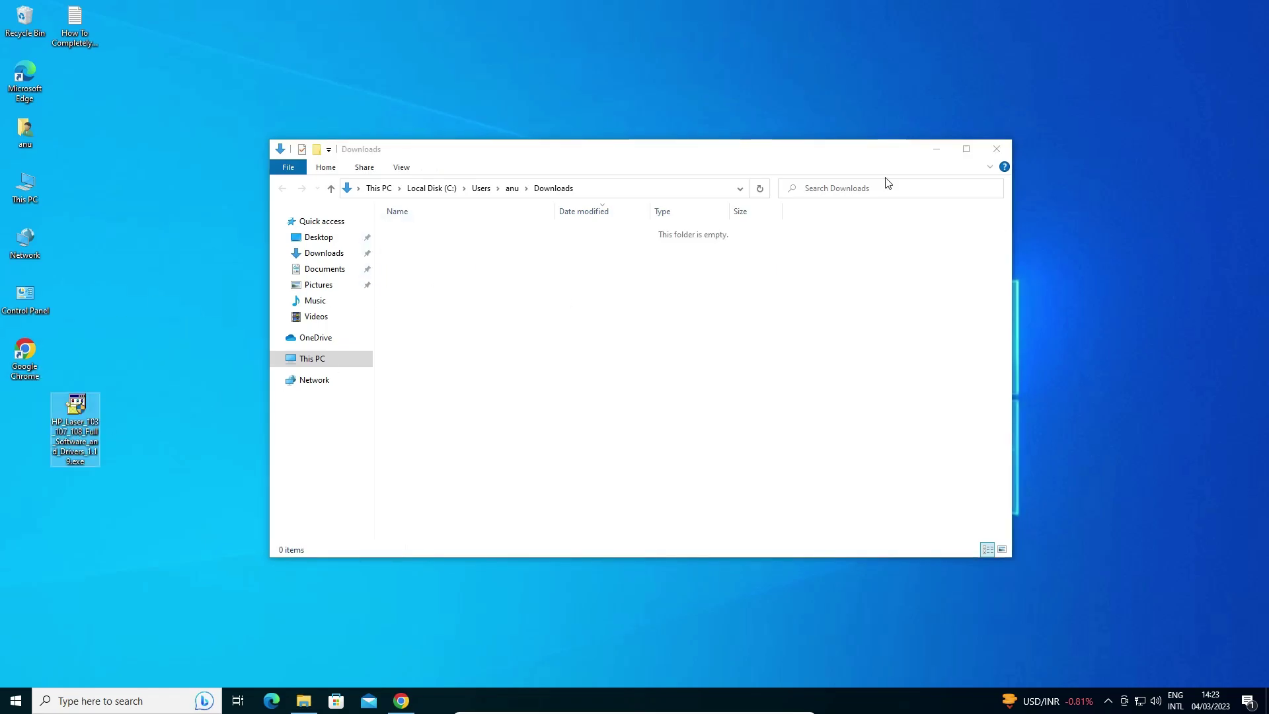
left_click(991, 153)
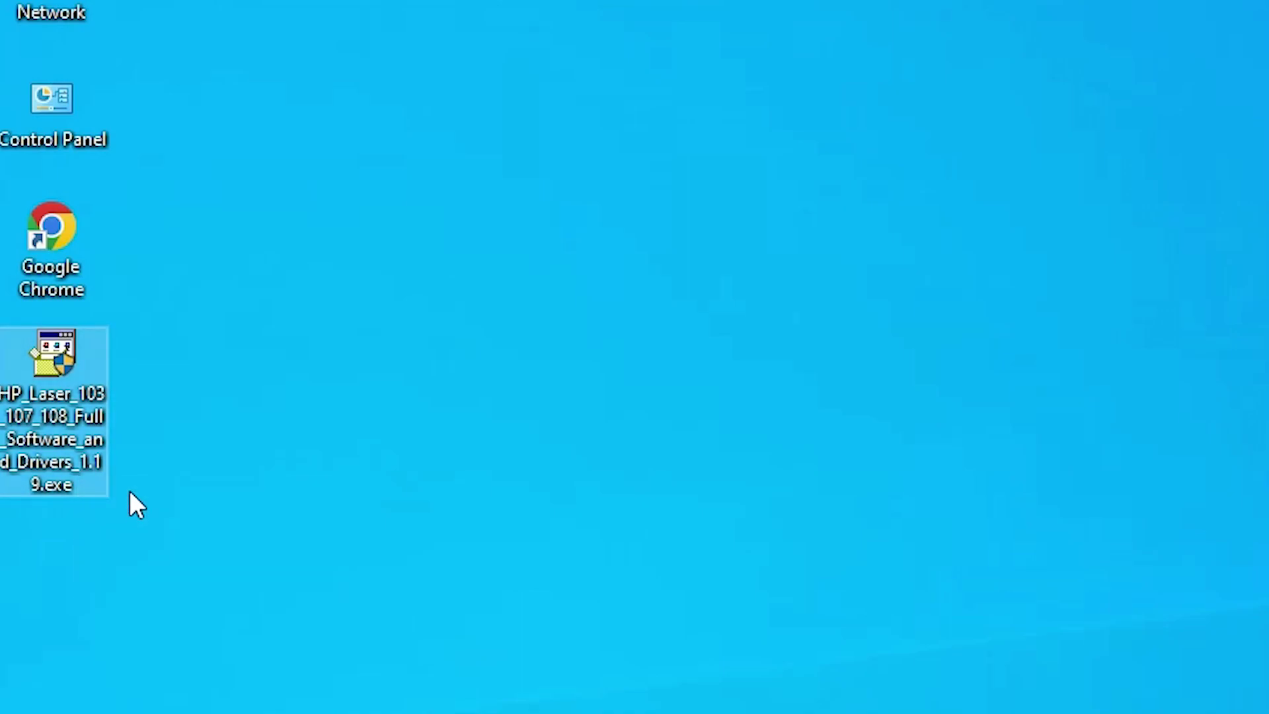
Extract the HP Laser installer with WinRAR to its default desktop folder
right_click(76, 395)
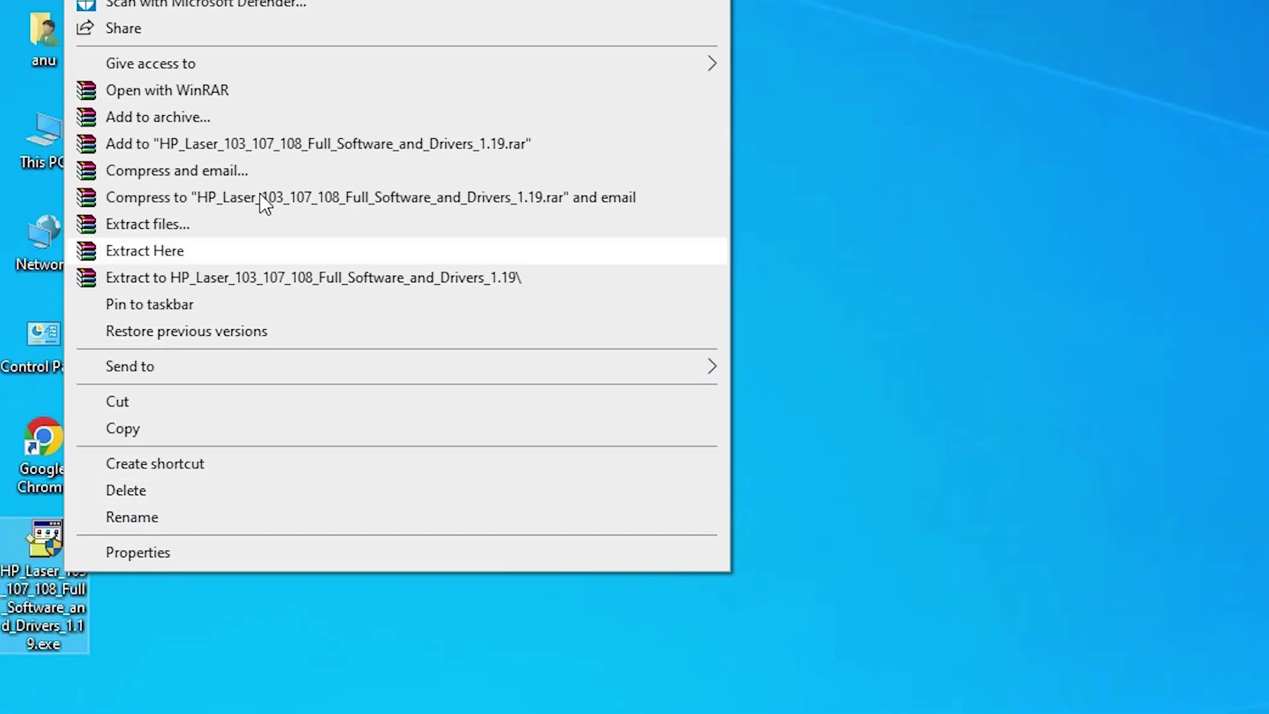
left_click(192, 229)
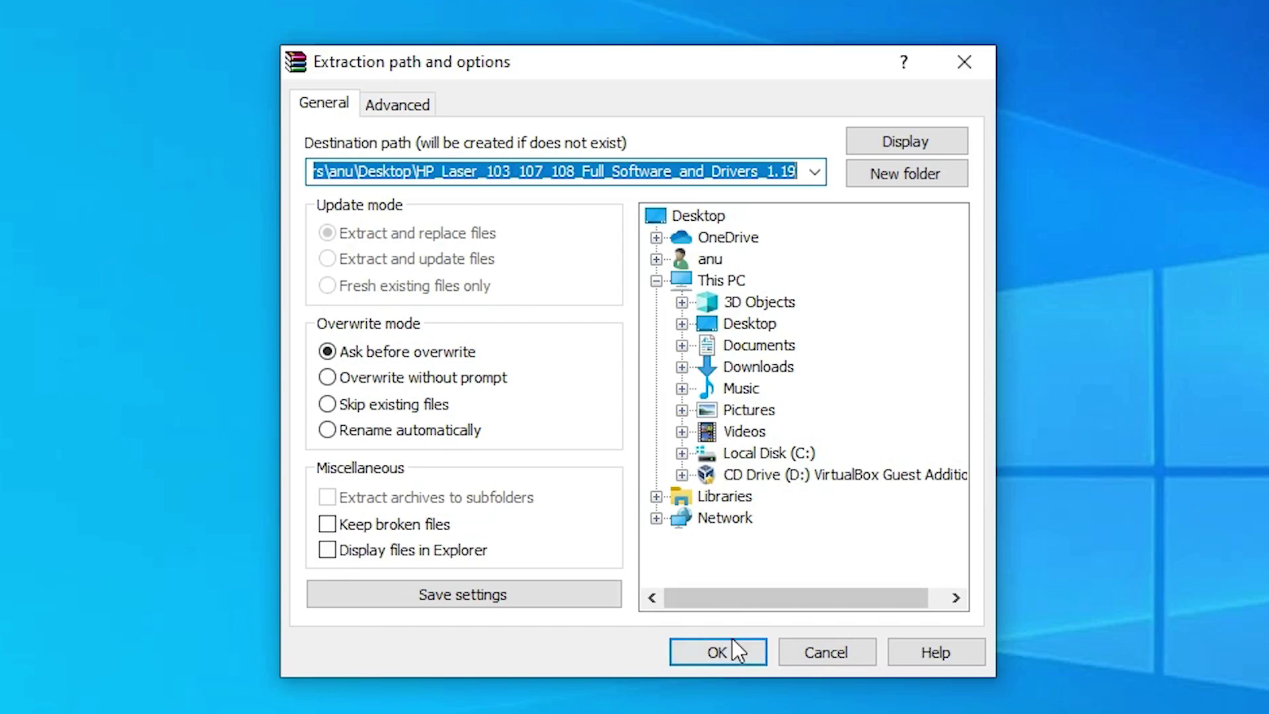
left_click(1143, 673)
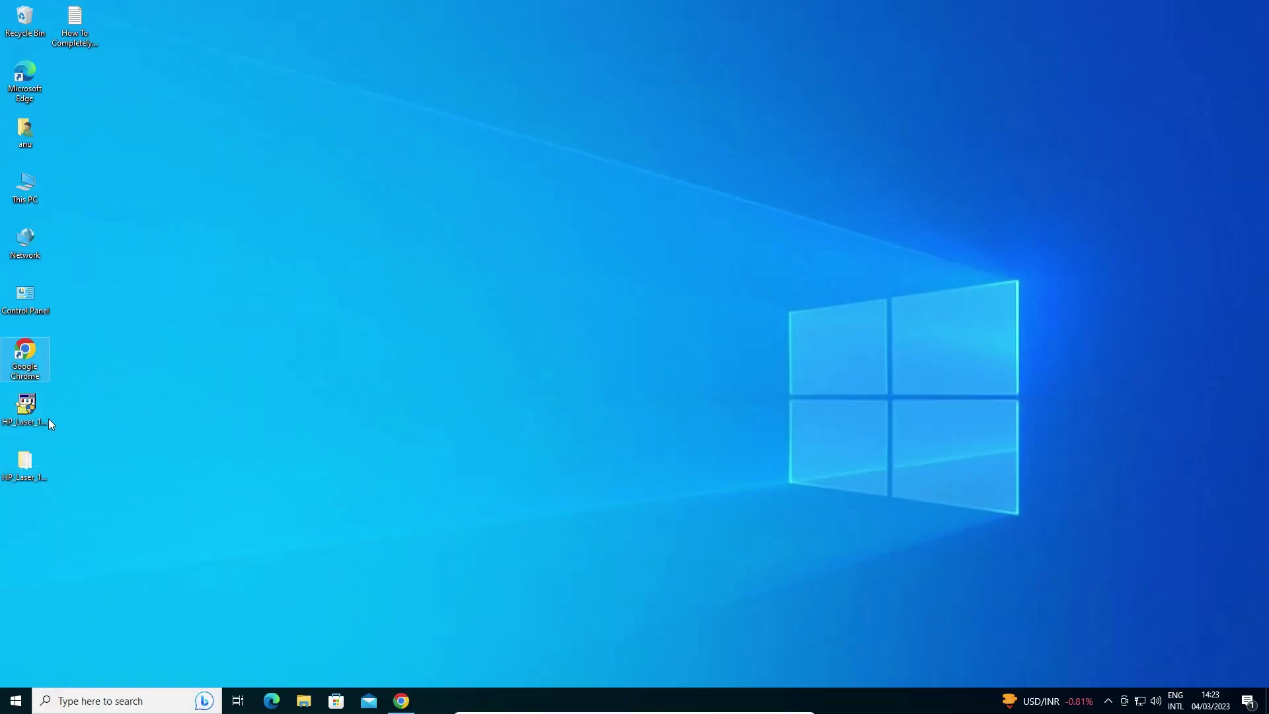
Open the extracted HP_Laser folder and browse into Printer > SPL
left_click(28, 466)
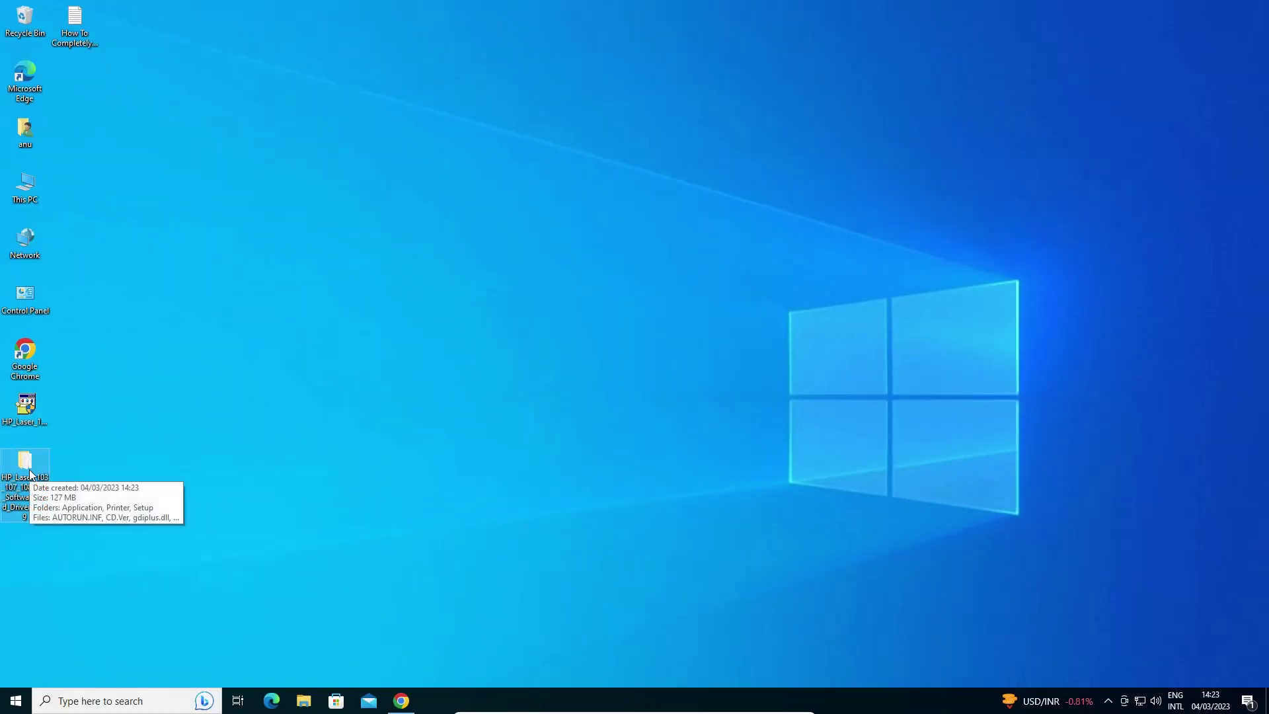
double_click(27, 468)
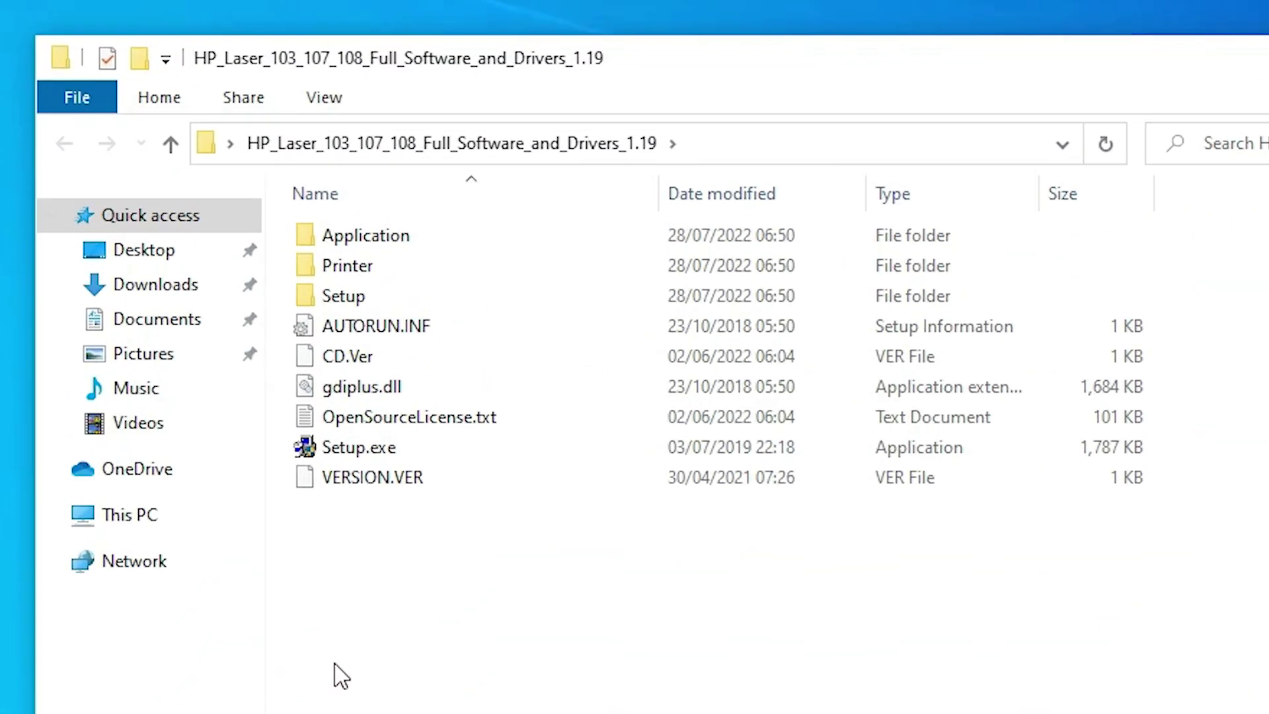
double_click(415, 268)
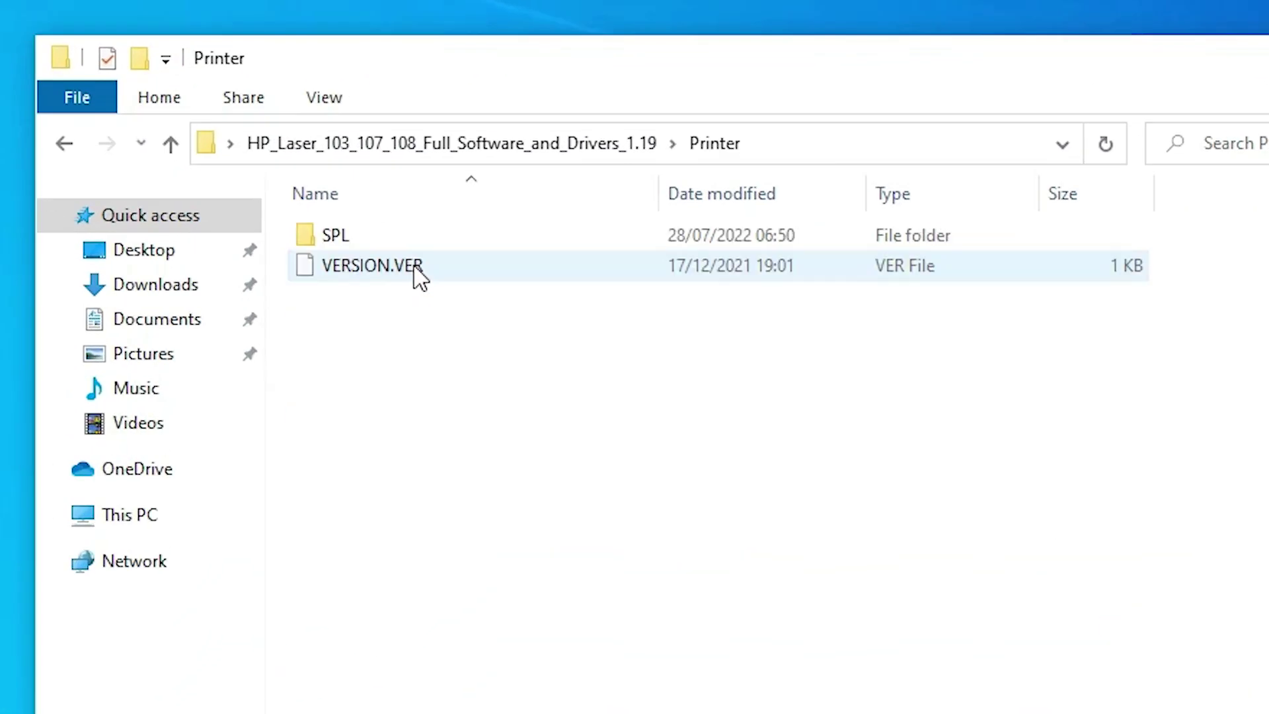
double_click(338, 237)
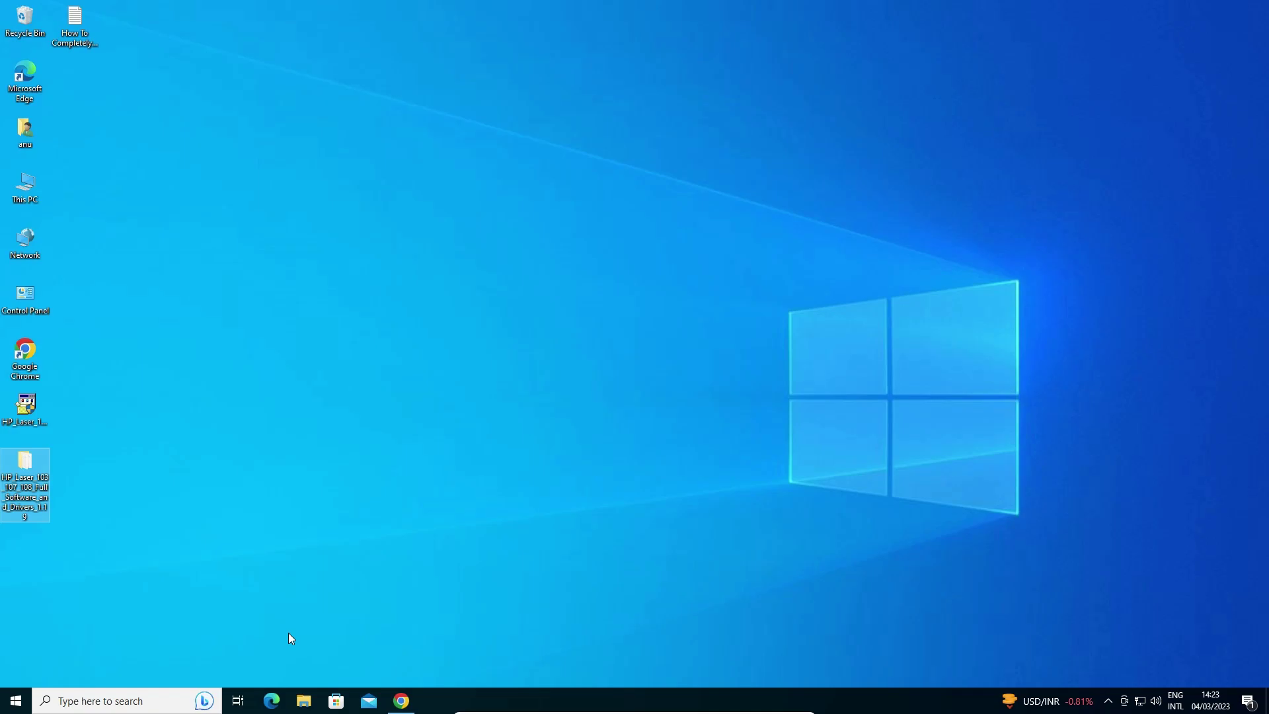
Find Control Panel by searching 'con' in Start and go to Devices and Printers
left_click(10, 704)
type("con")
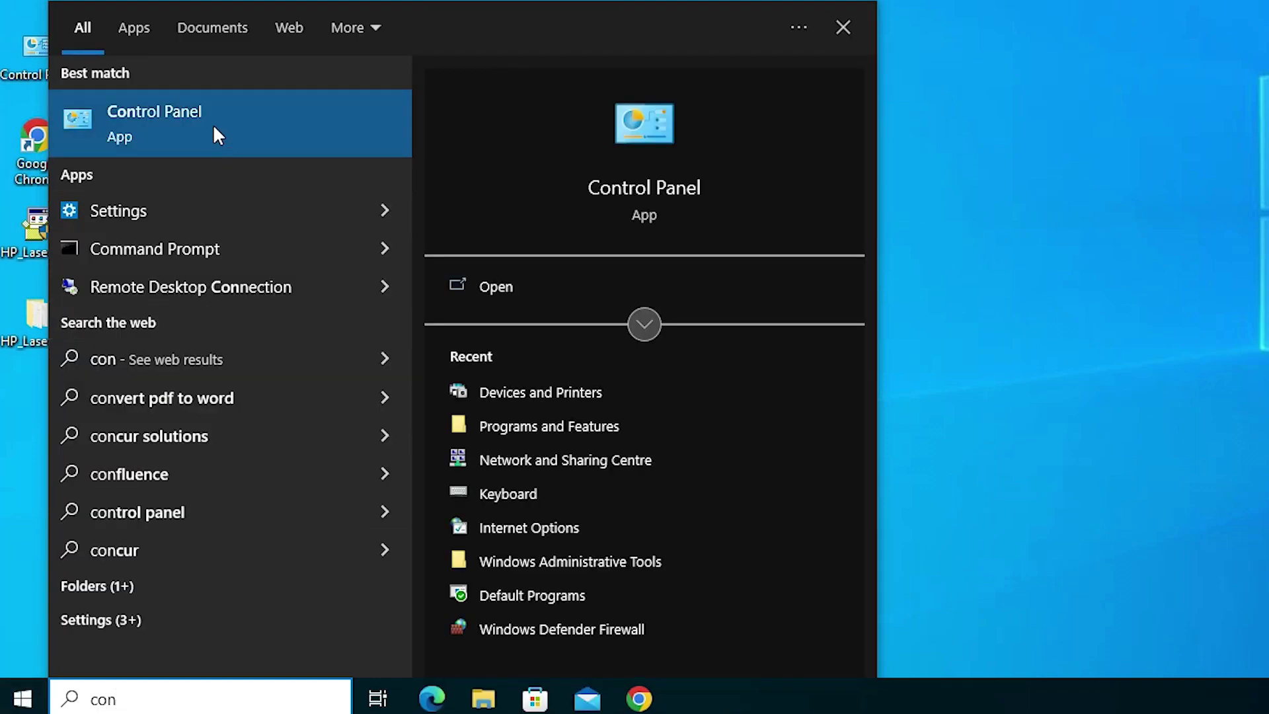
left_click(212, 124)
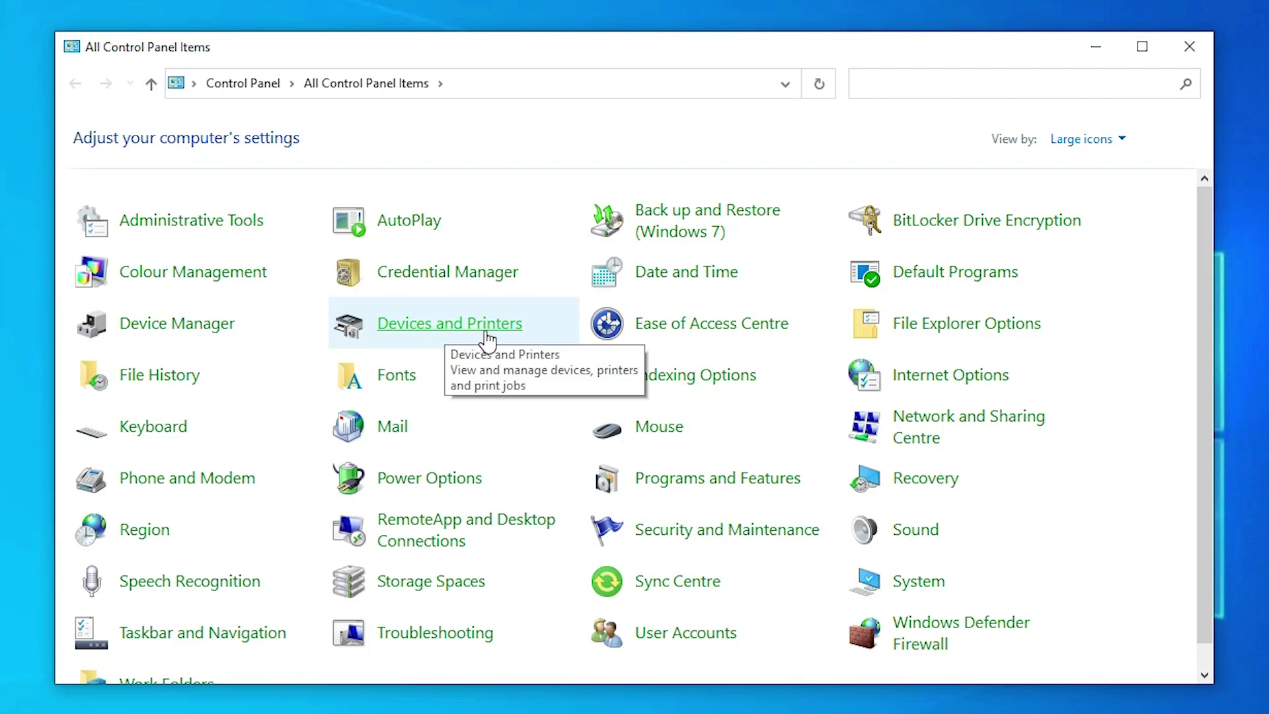
left_click(509, 337)
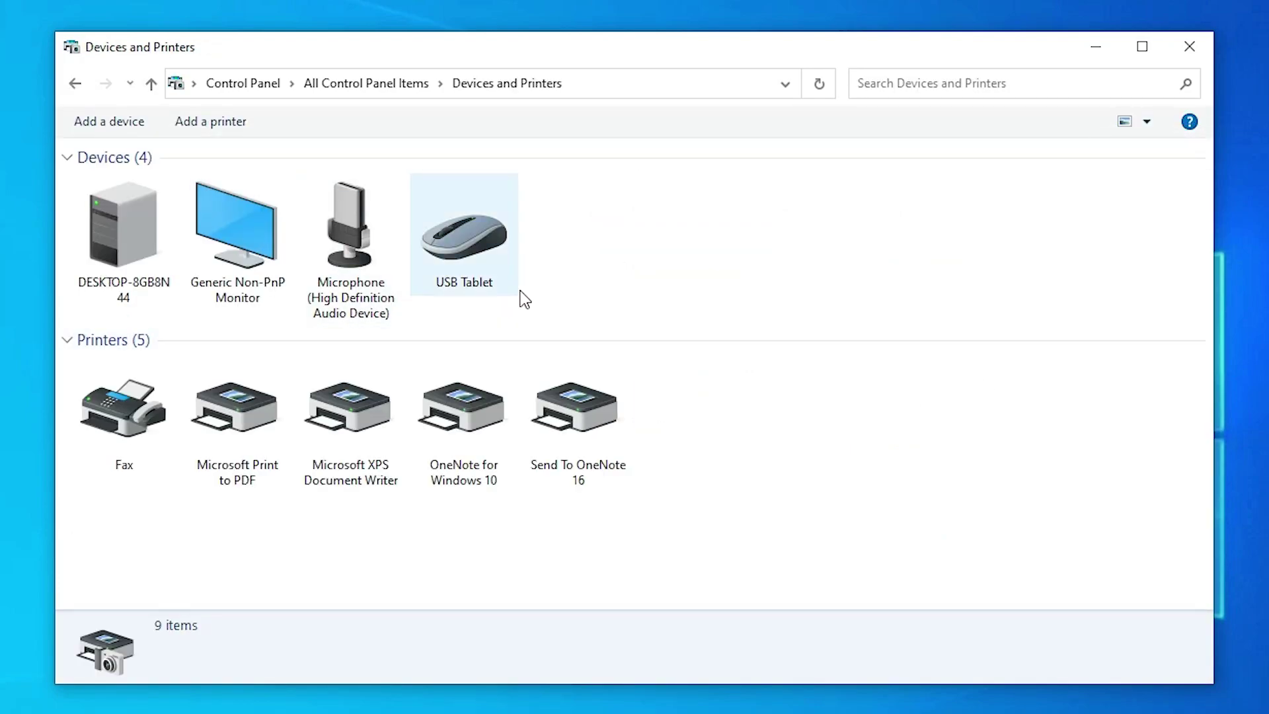
Start Add Printer and choose to add a local printer with manual settings
left_click(242, 124)
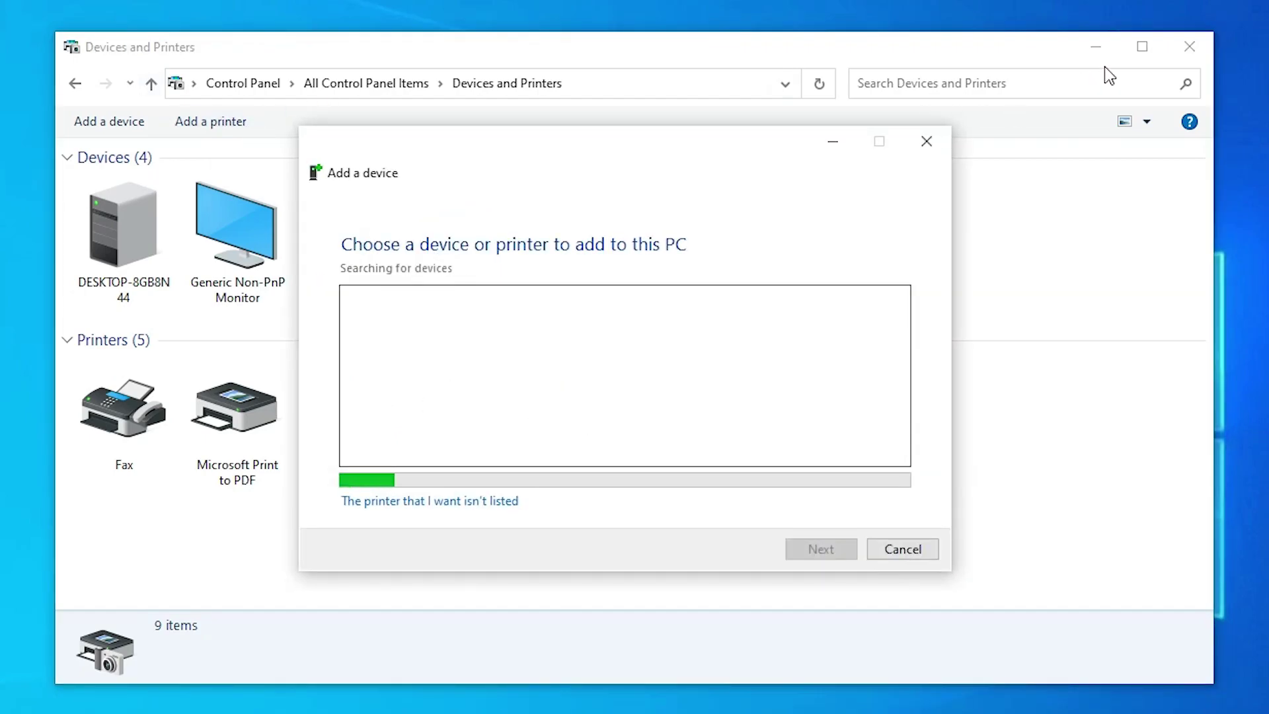
left_click(1100, 47)
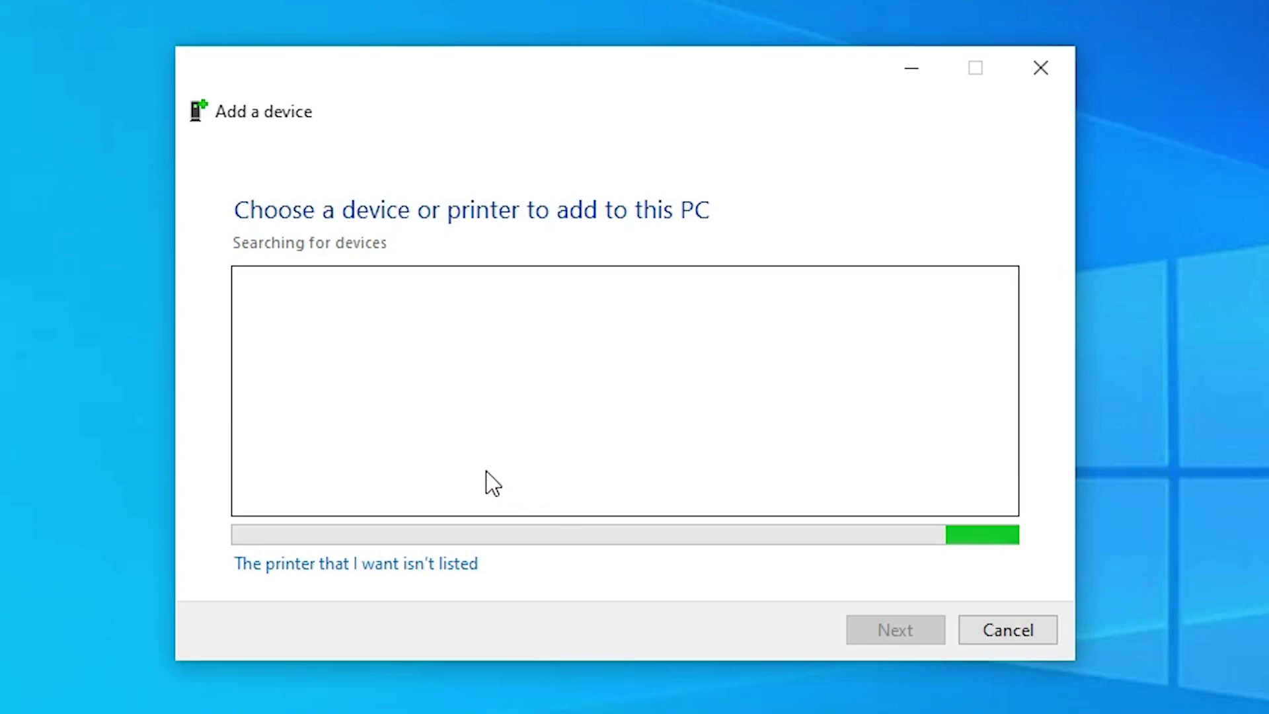
left_click(323, 565)
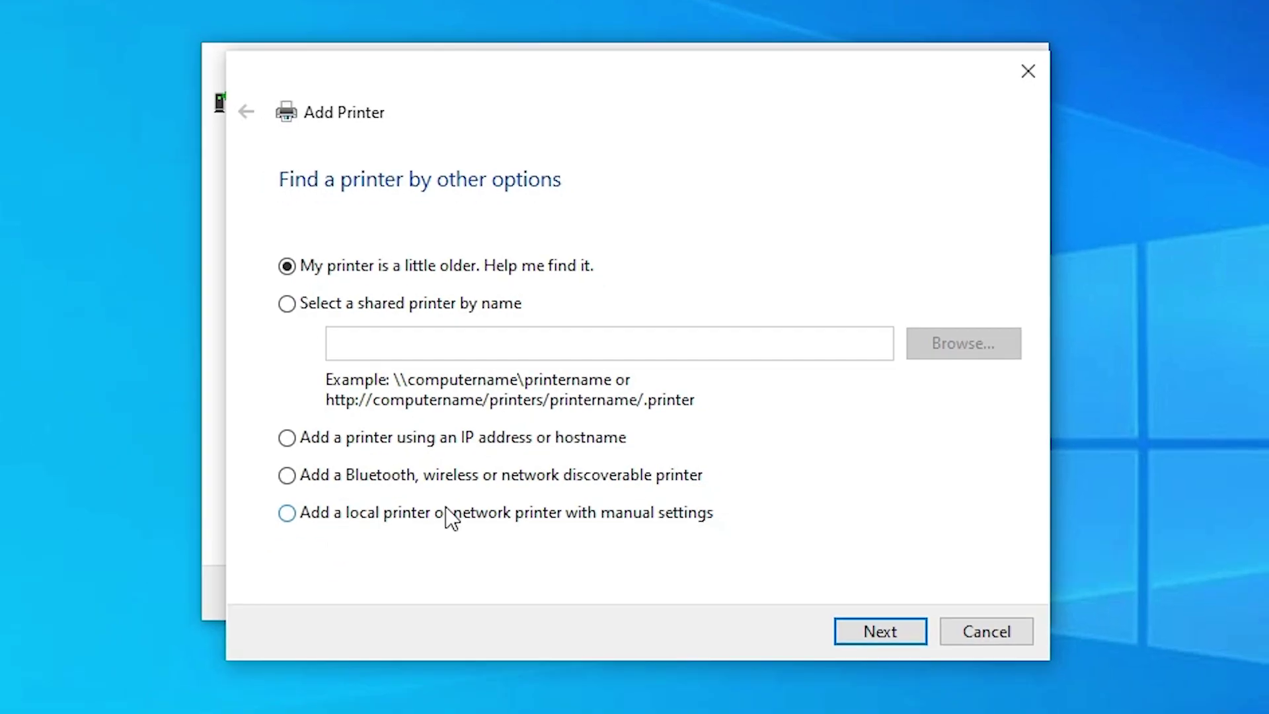
left_click(419, 519)
left_click(873, 635)
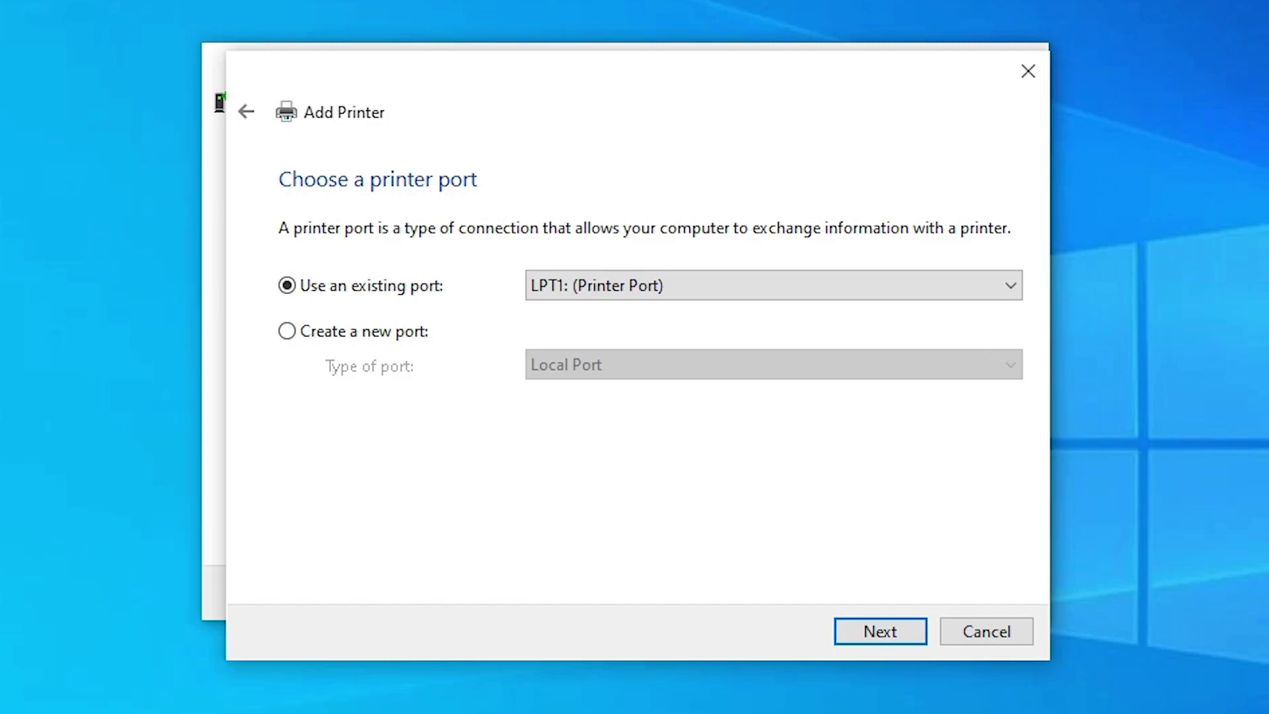
Use existing port USB001 (Local Port) and choose Have Disk for the driver
left_click(683, 284)
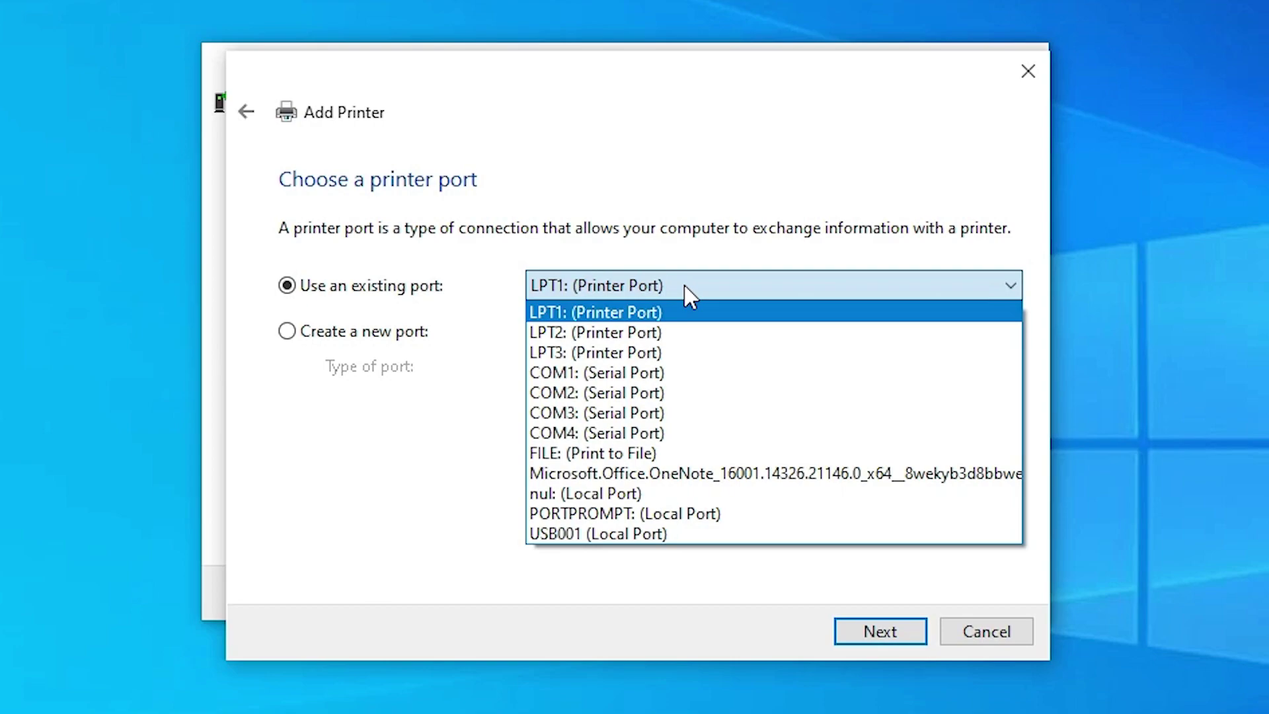
left_click(618, 535)
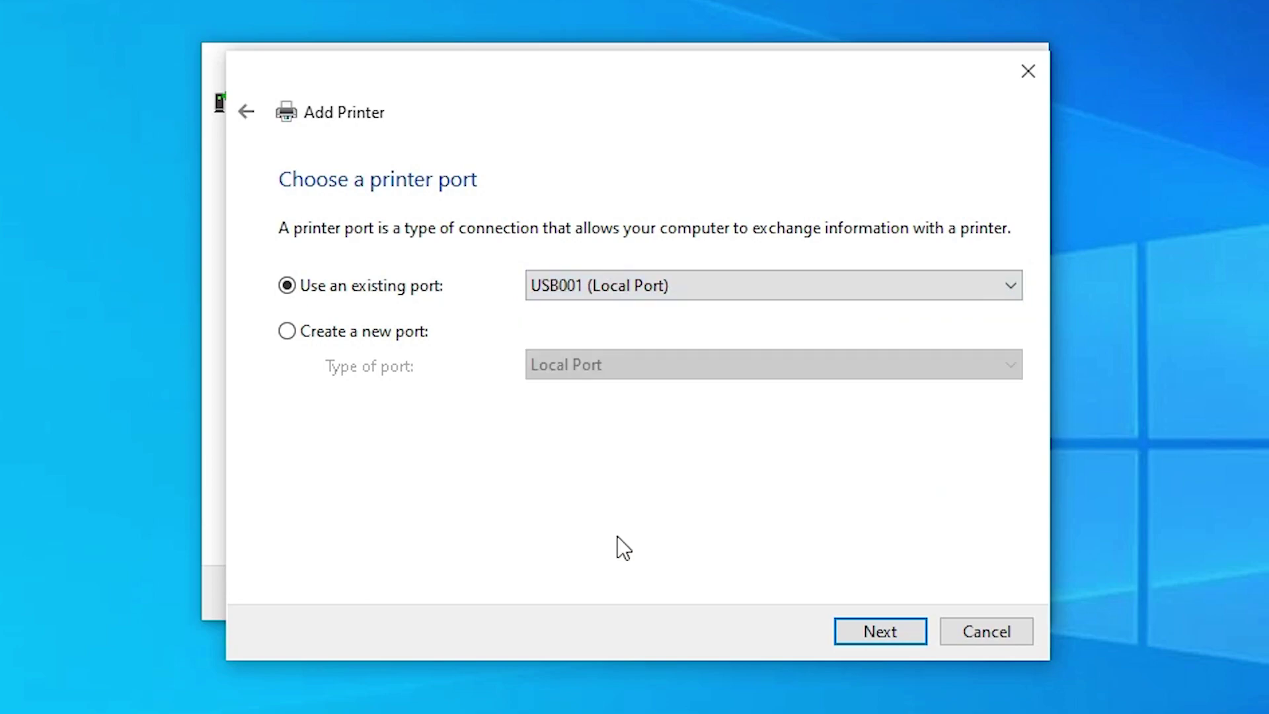
left_click(874, 633)
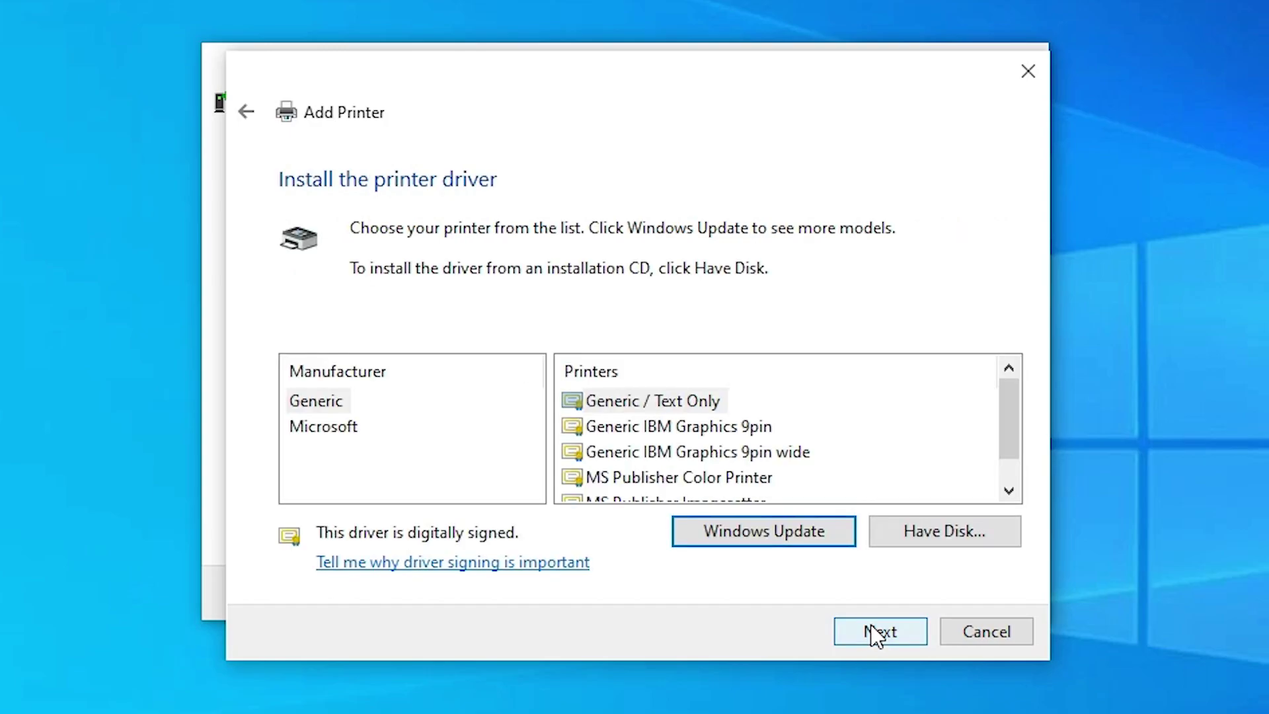
left_click(958, 530)
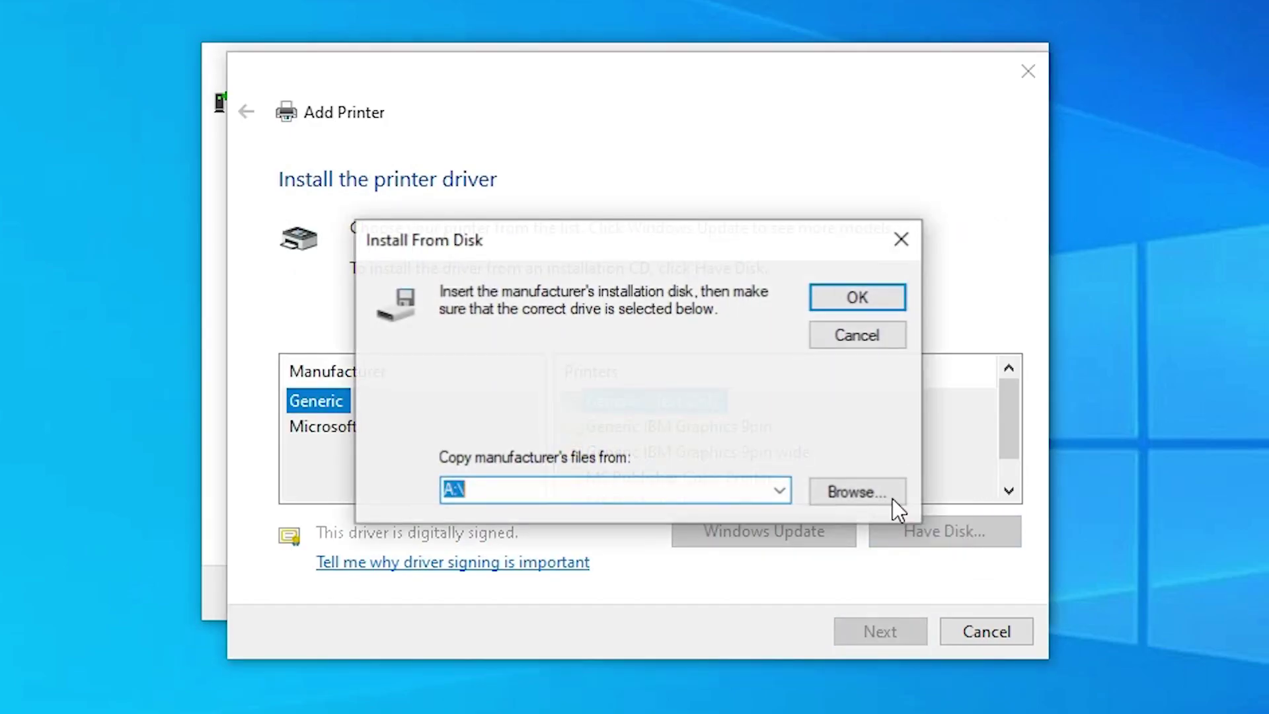
Load HPRestStub.inf from Desktop\HP_Laser folder\Printer\SPL as the driver disk
left_click(890, 497)
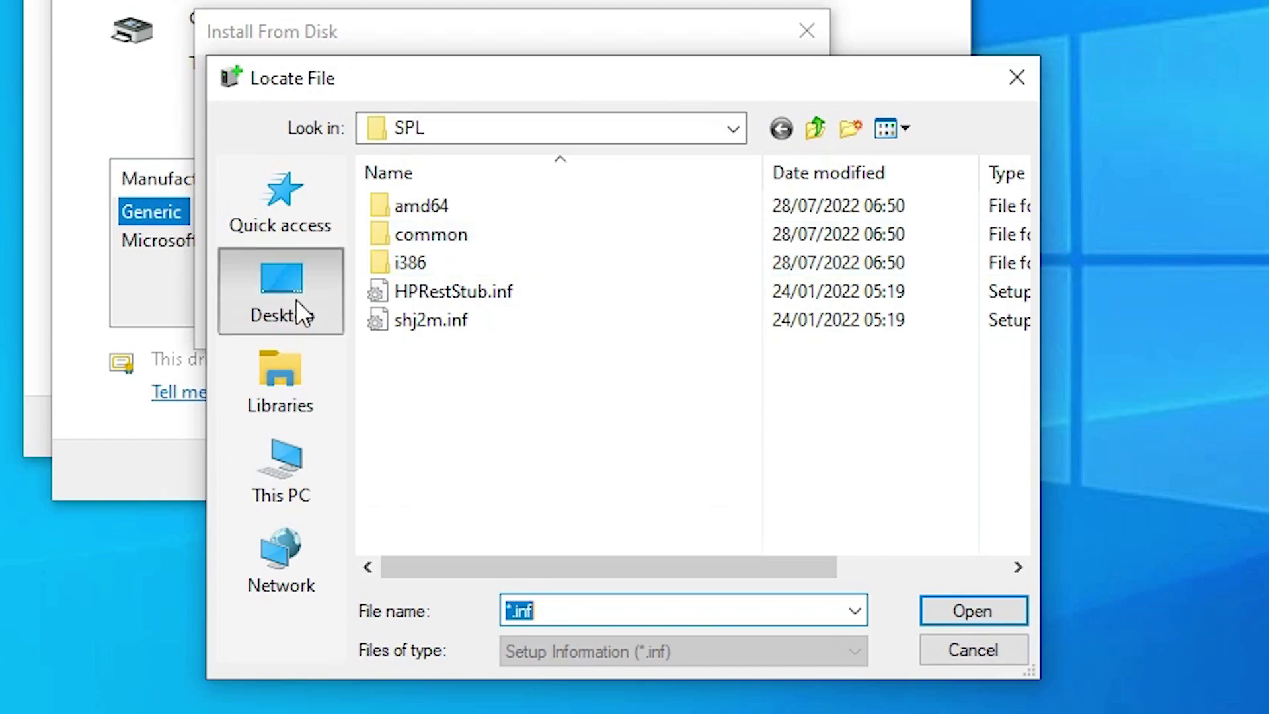
left_click(296, 298)
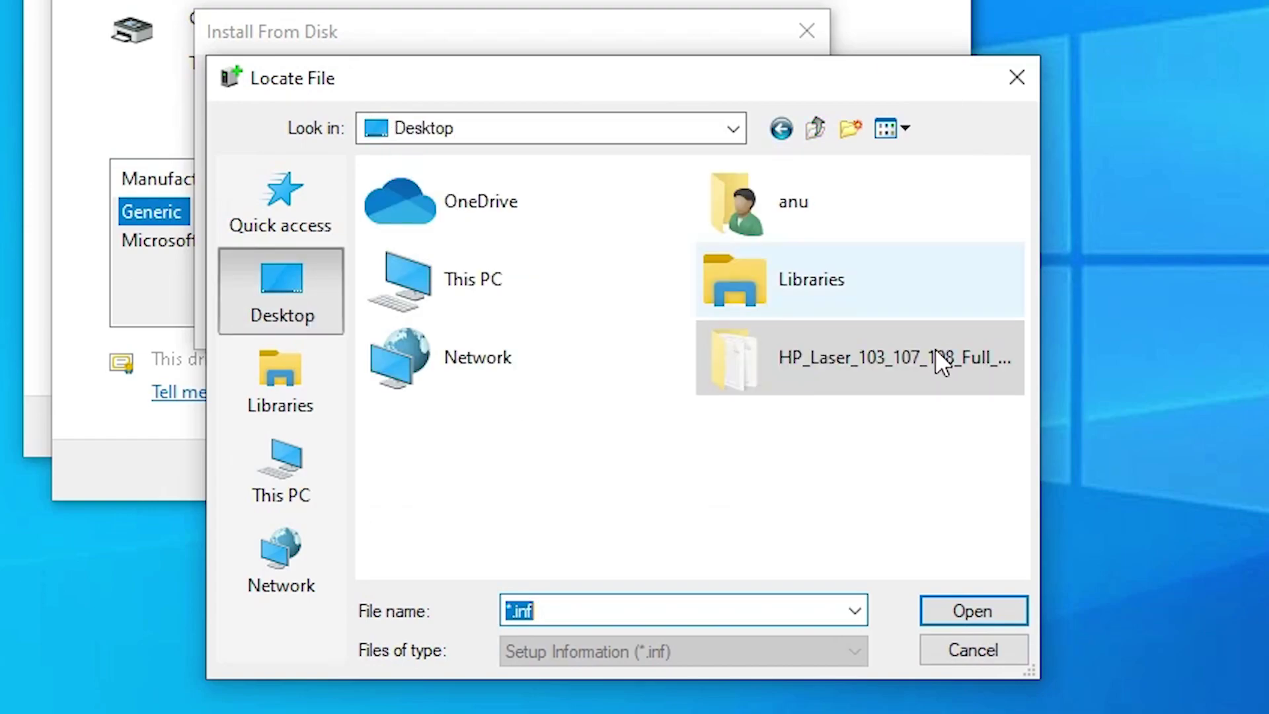
double_click(816, 371)
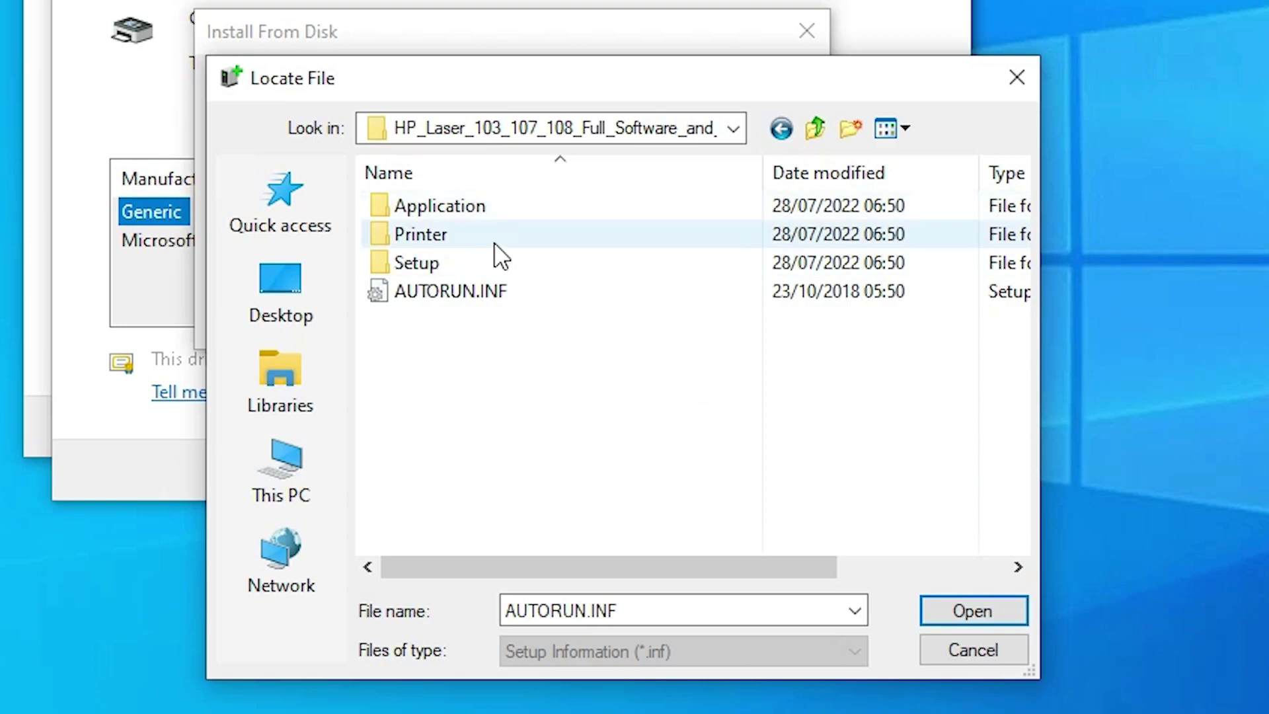
double_click(439, 238)
double_click(420, 205)
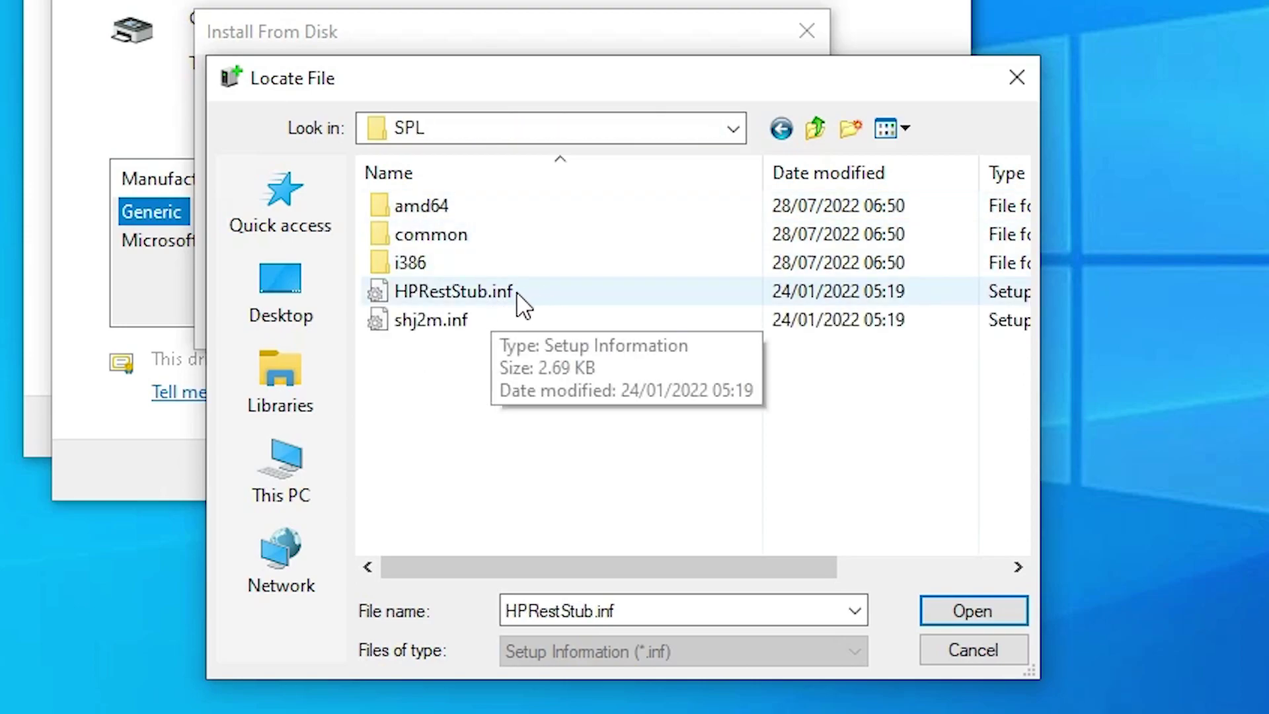
double_click(462, 295)
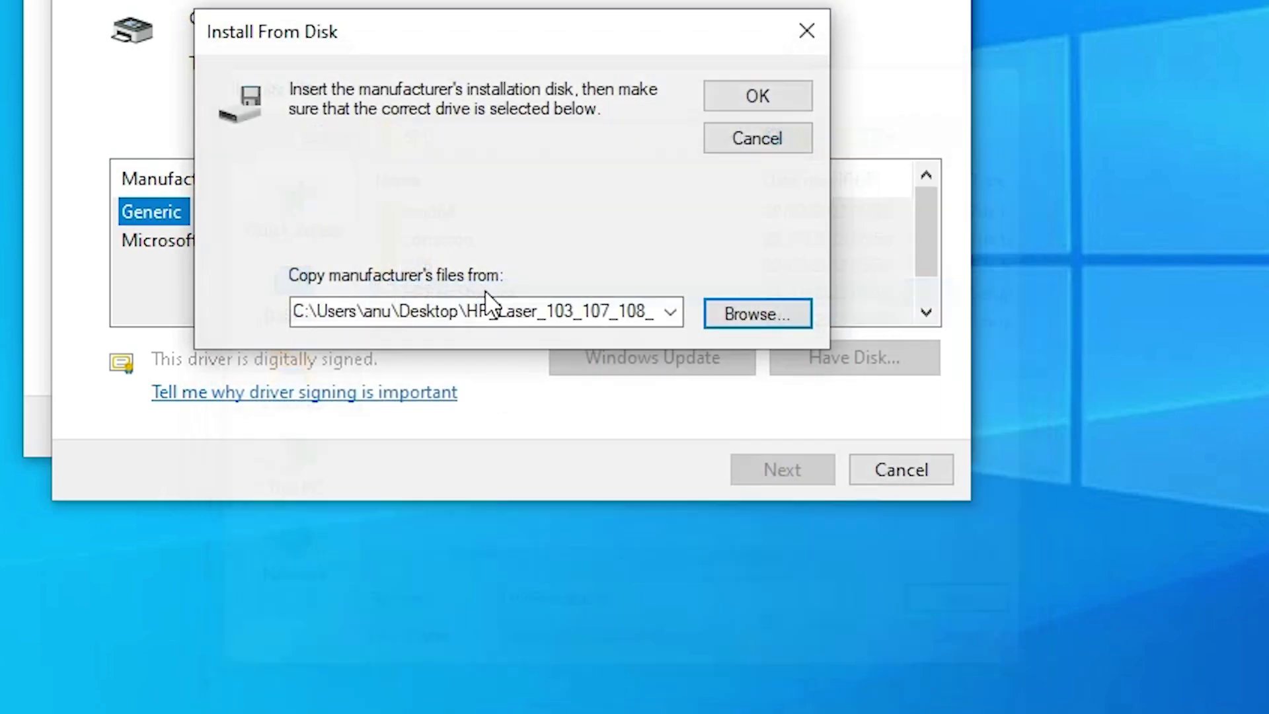
left_click(770, 93)
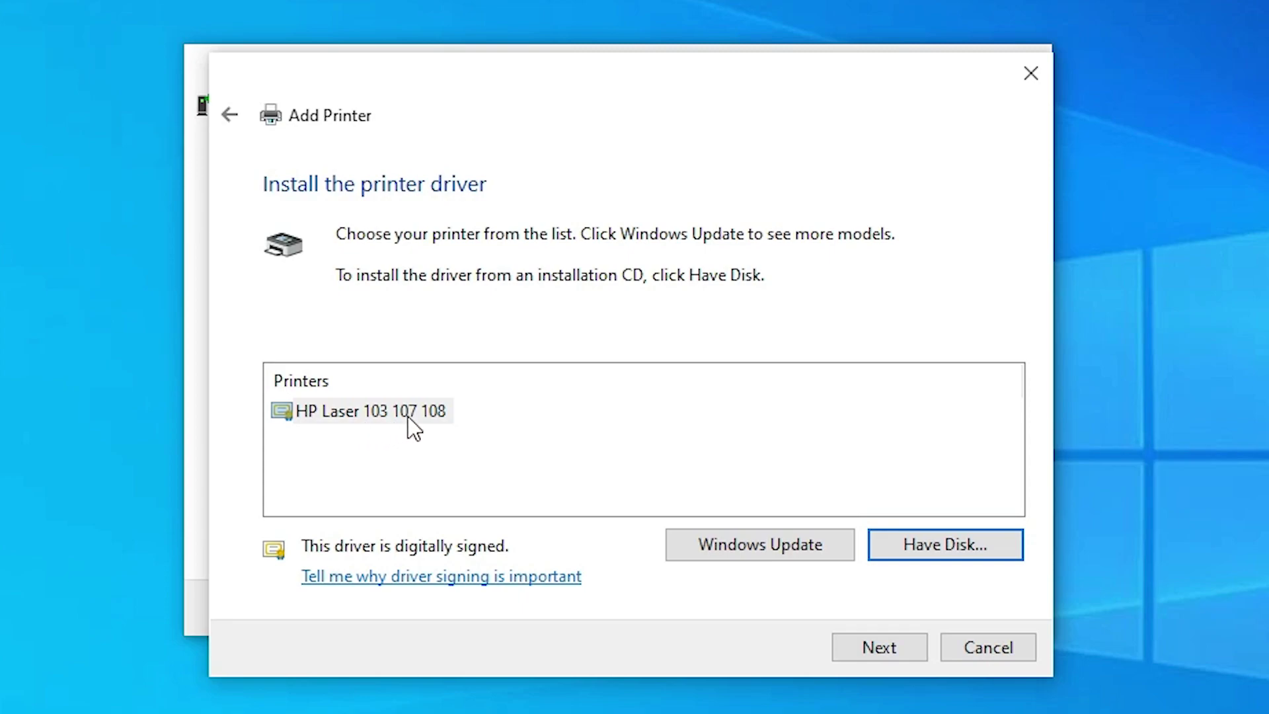
Select the HP Laser 103 107 108 driver and rename the printer to 'HP Laser 108a'
left_click(438, 414)
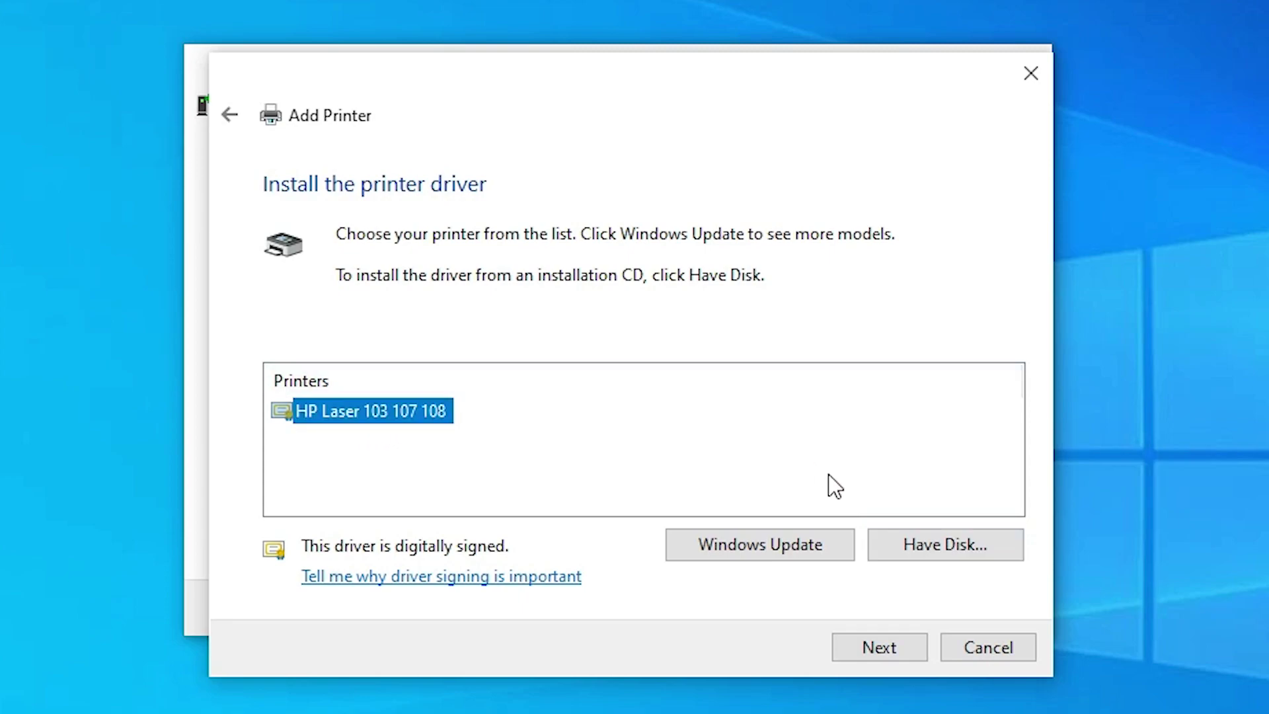
left_click(896, 647)
left_click(583, 238)
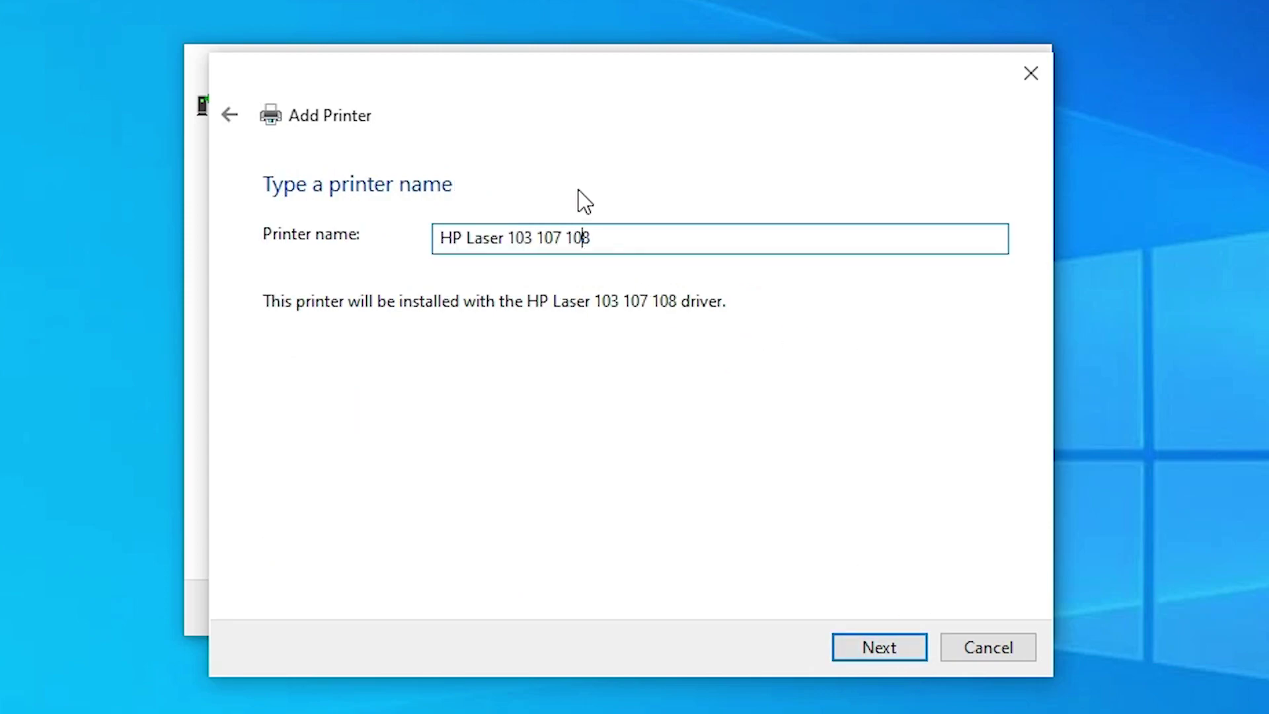
key("Left")
key("Left")
key("Left")
key("Left")
key("shift+Left")
key("shift+Left")
key("shift+Left")
key("shift+Left")
key("shift+Left")
key("shift+Left")
key("shift+Left")
key("BackSpace")
key("Right")
key("Right")
key("Right")
type("a")
key("BackSpace")
Install the printer, approve the UAC prompt, and finish the wizard
left_click(875, 640)
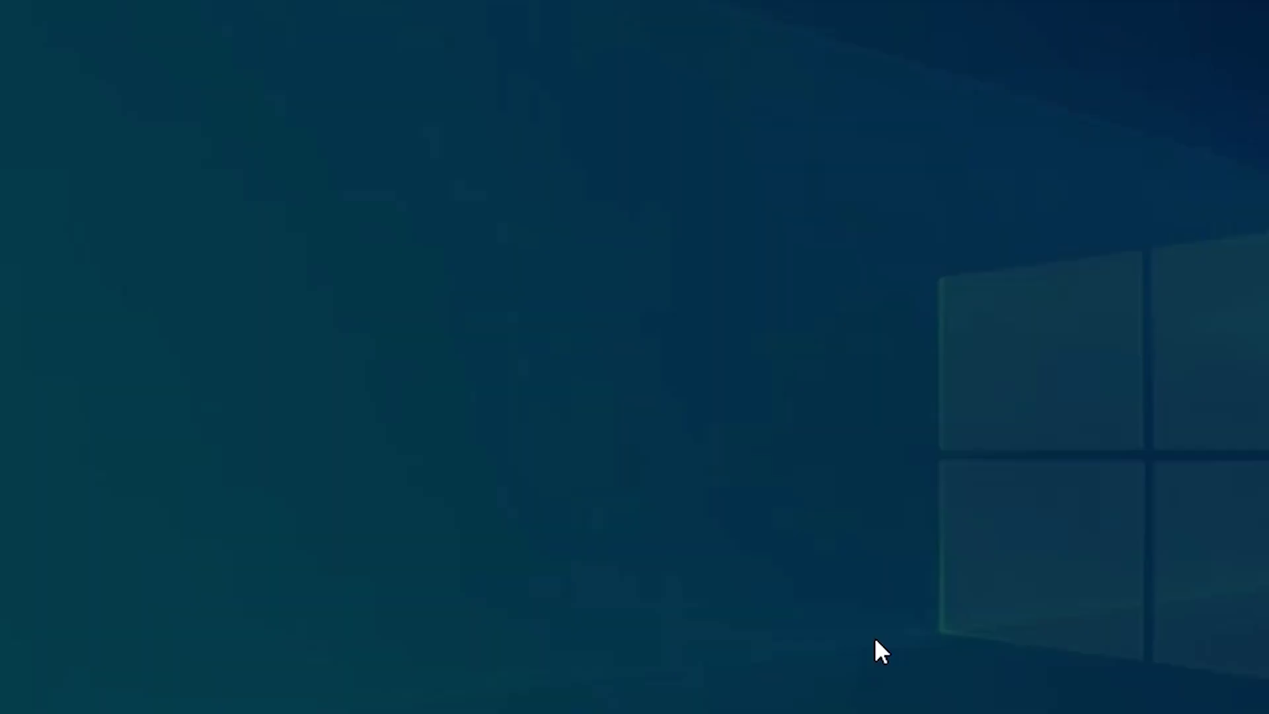
left_click(450, 525)
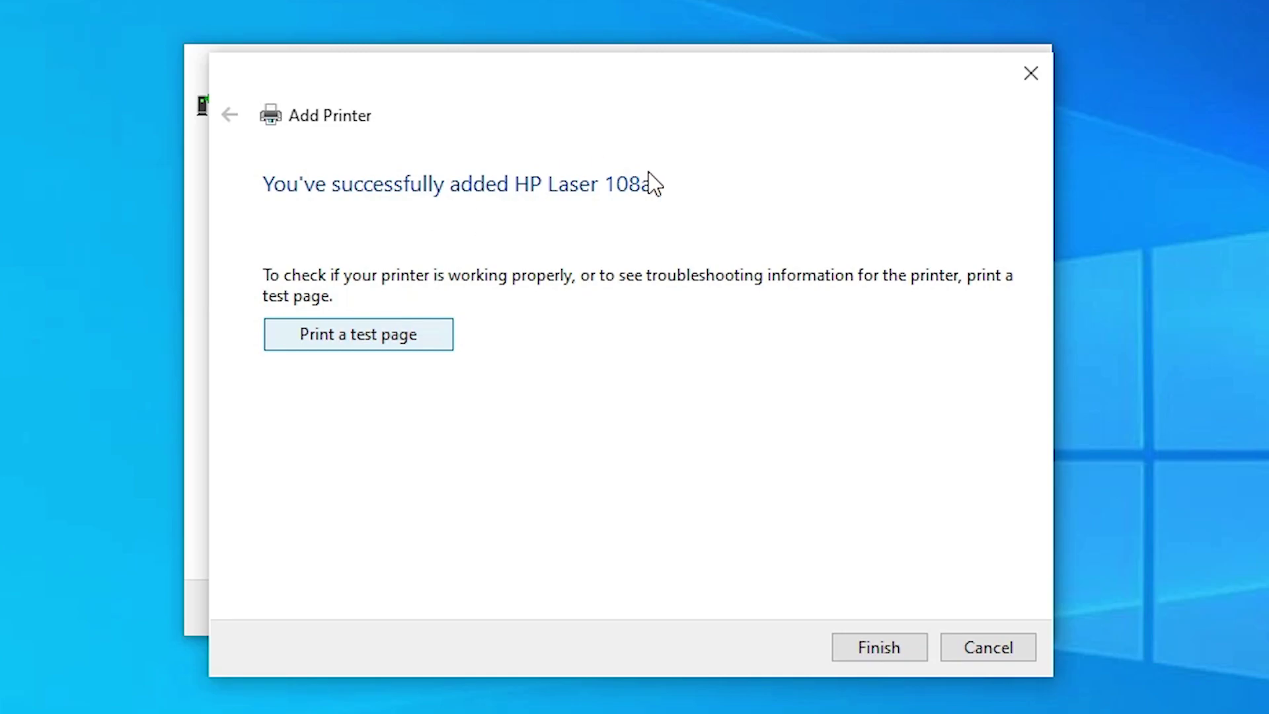
left_click(878, 650)
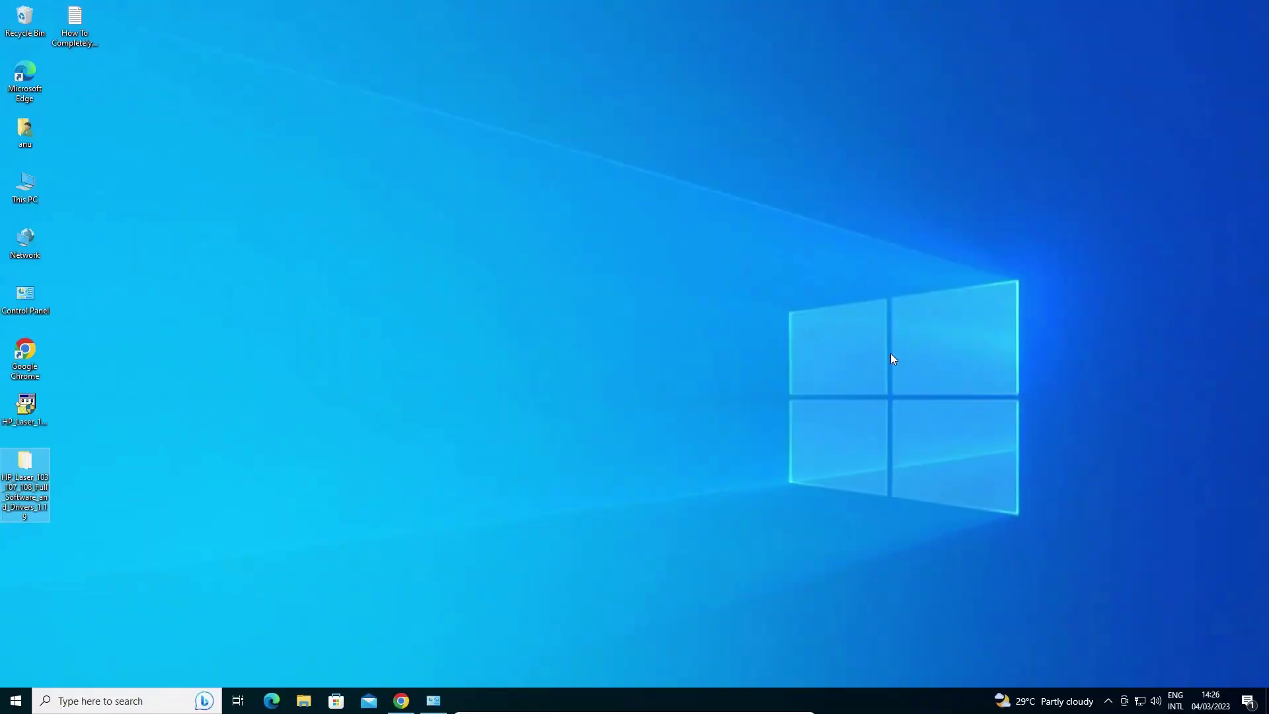
Return to Devices and Printers and check HP Laser 108a shows 0 documents in queue
left_click(436, 701)
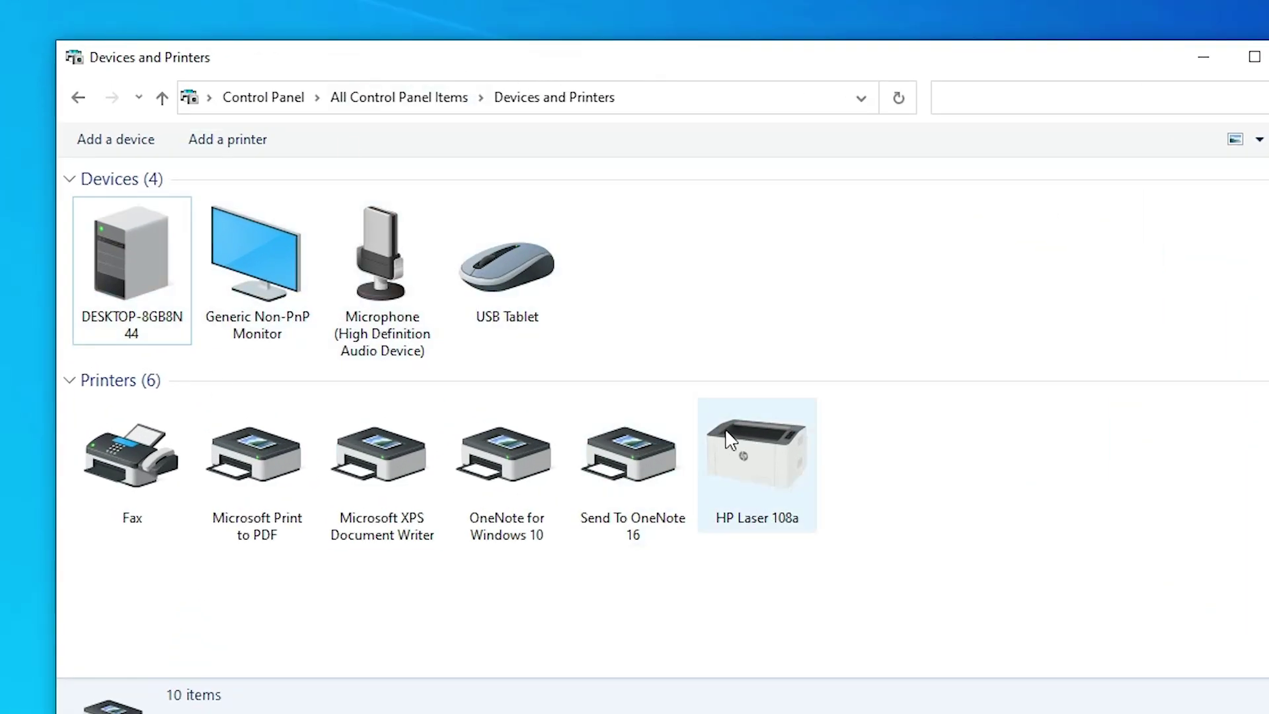
mouse_move(795, 529)
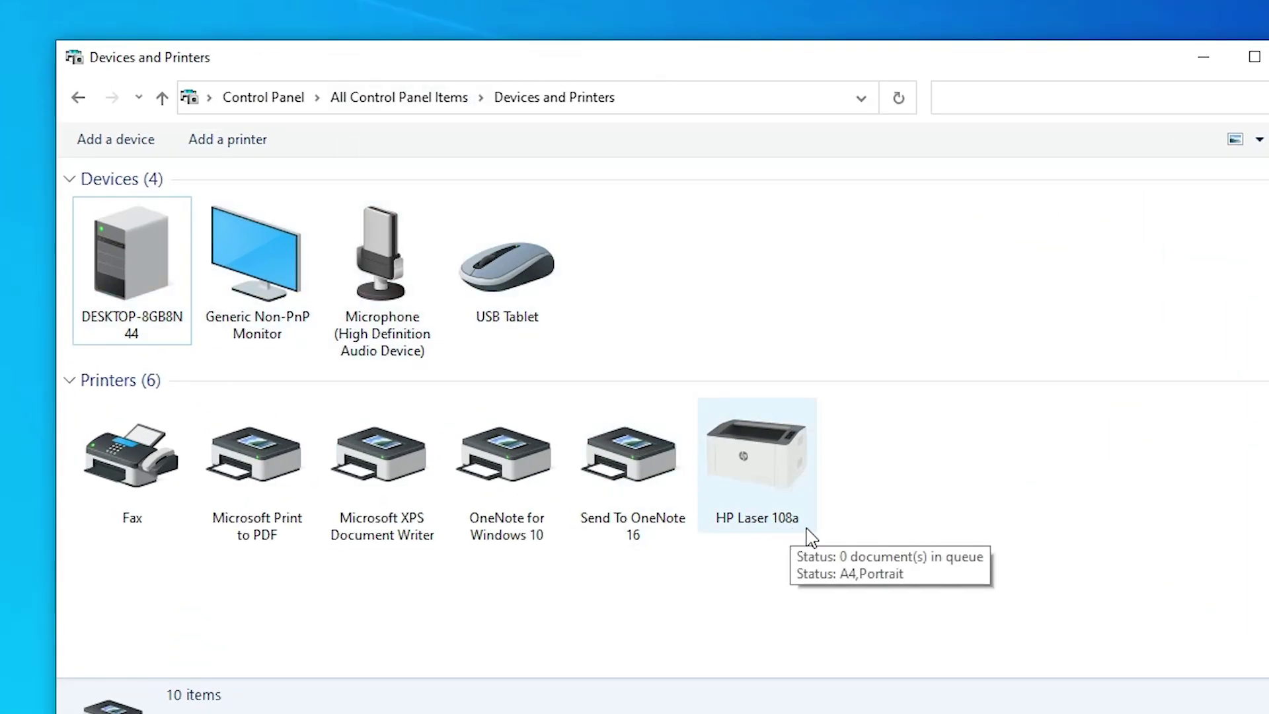